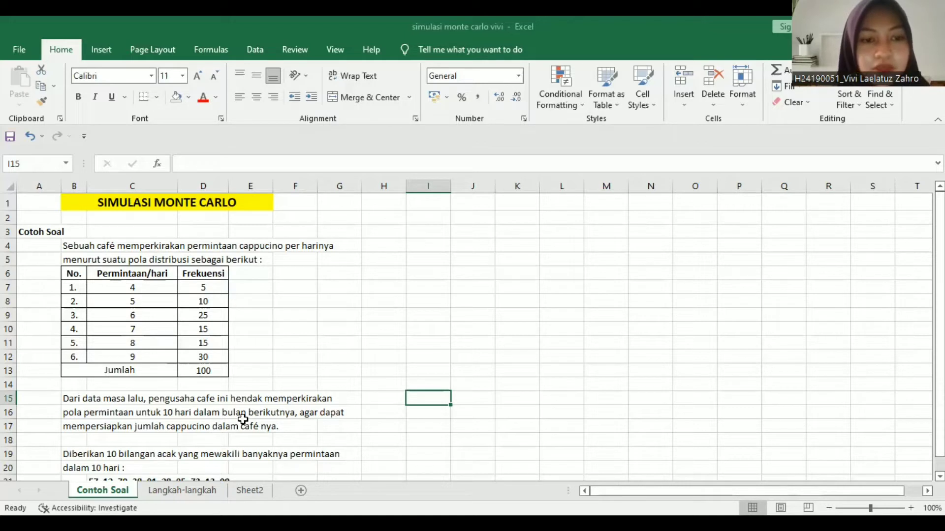
- On the Langkah-langkah sheet, calculate the first Distribusi Frekuensi value in E6 with the formula =D6/D12
scroll(116, 371, "down", 1)
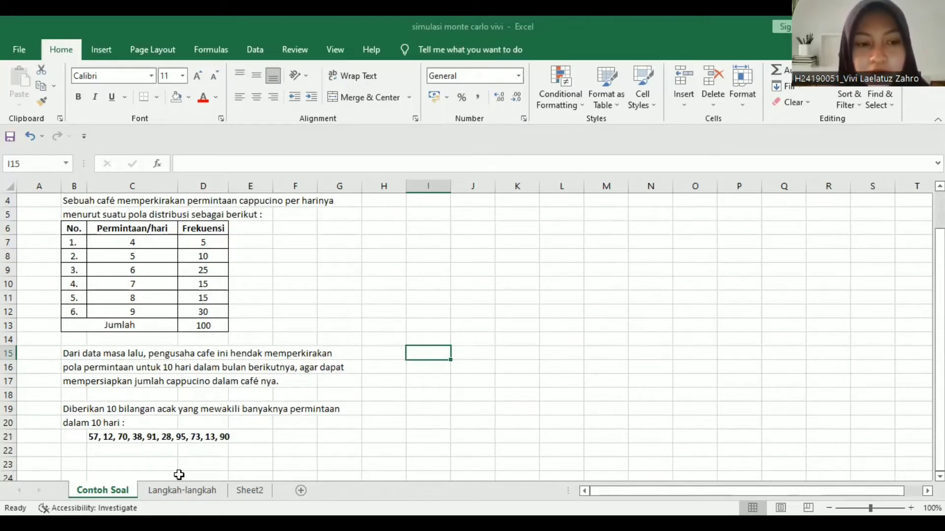
scroll(199, 443, "up", 1)
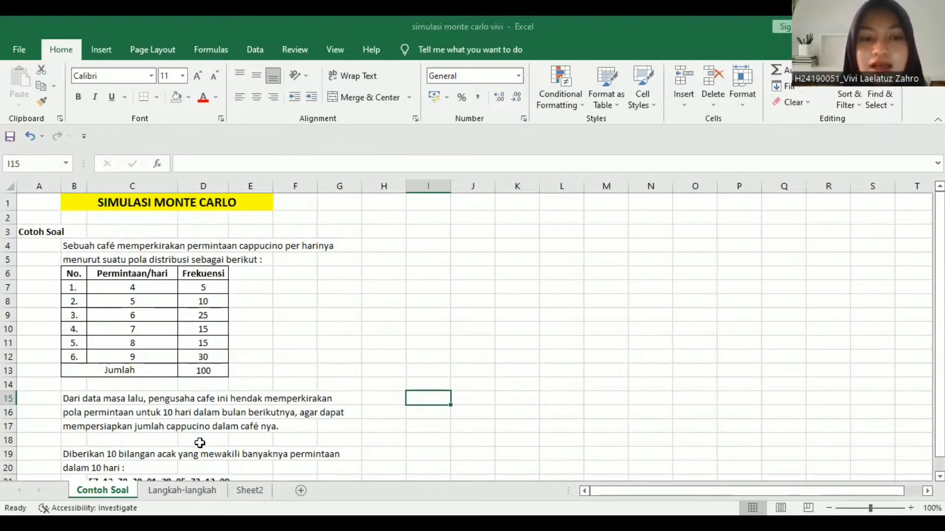
left_click(171, 492)
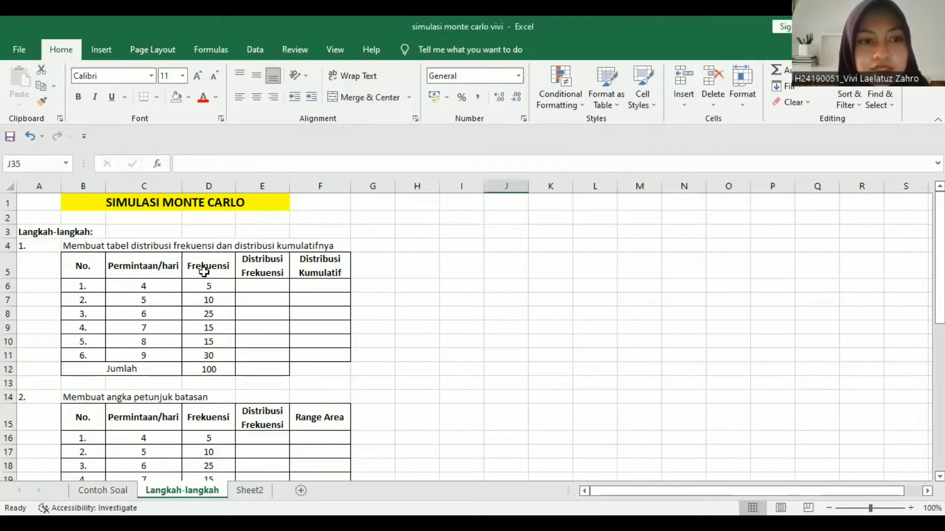
left_click(274, 287)
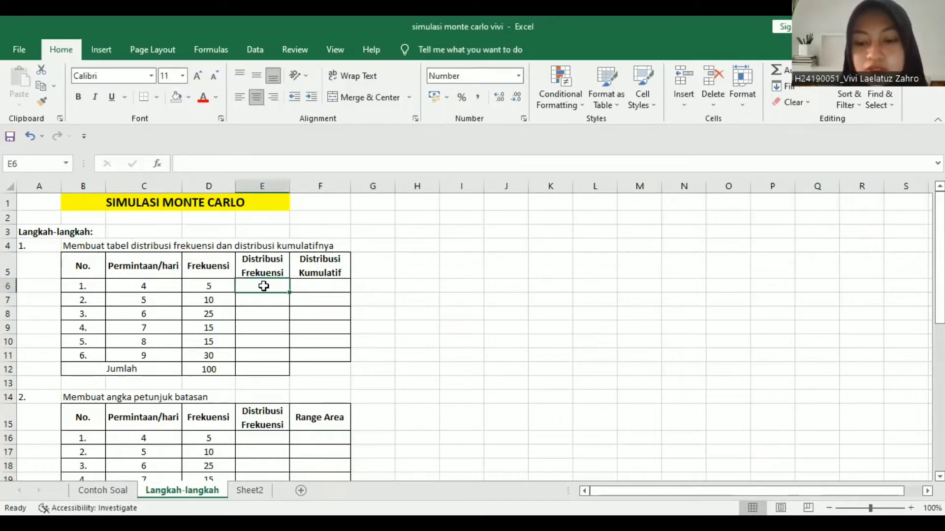
type("=")
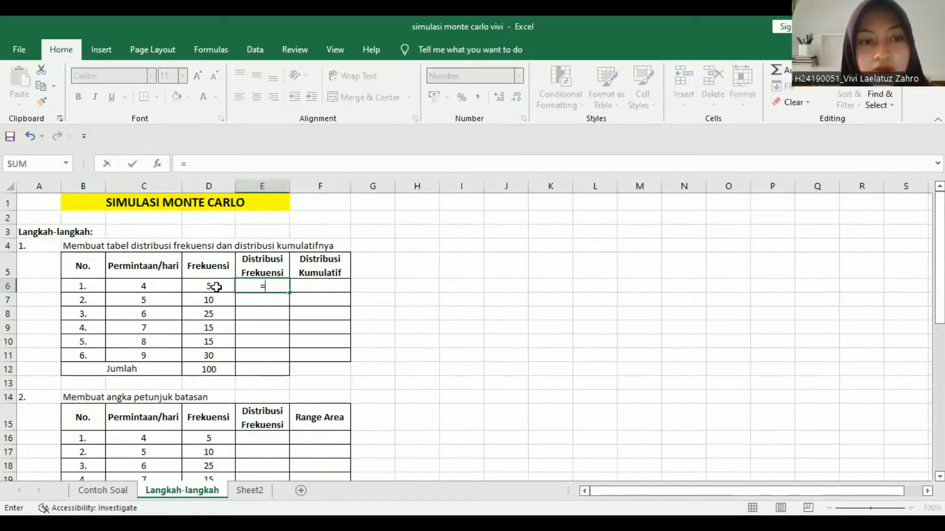
left_click(217, 287)
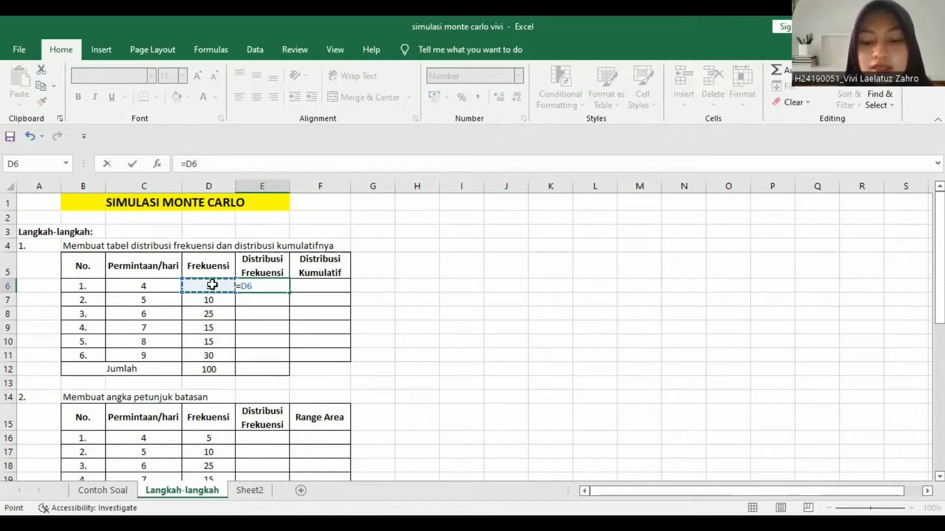
type("/")
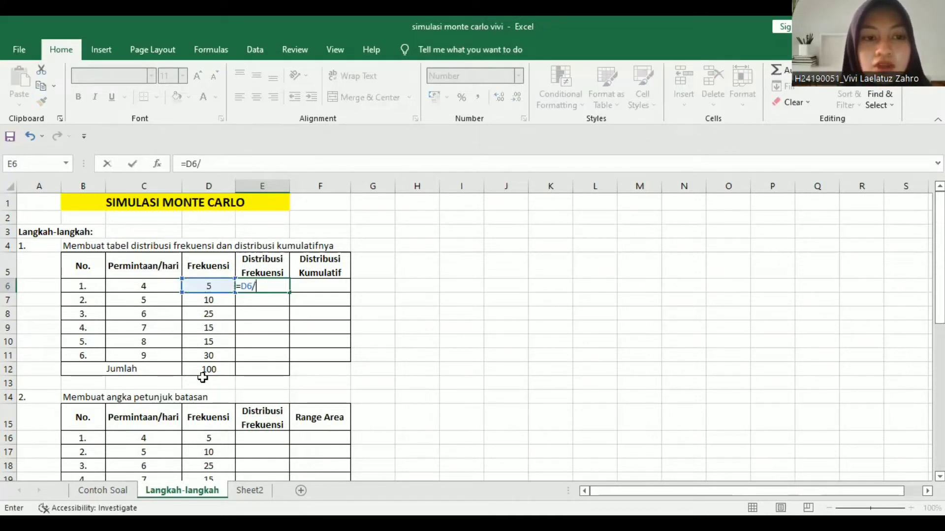
left_click(204, 372)
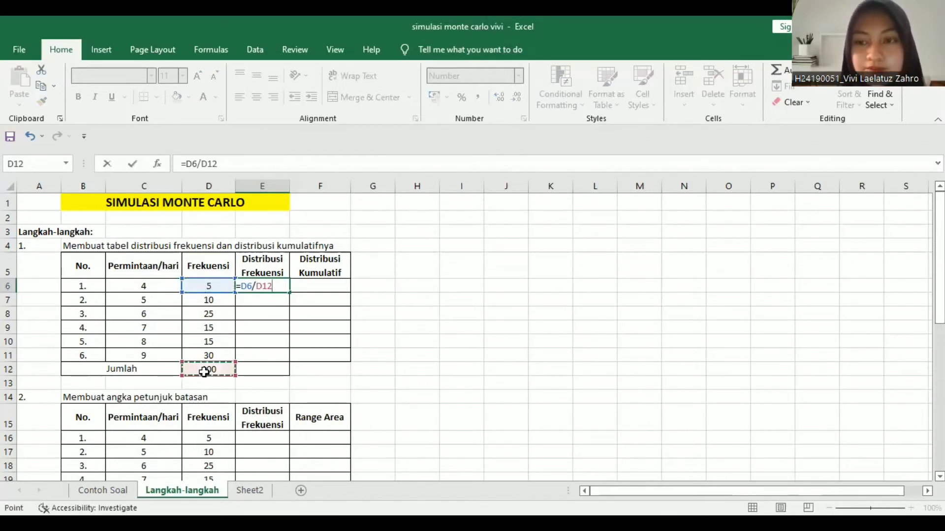
key("Return")
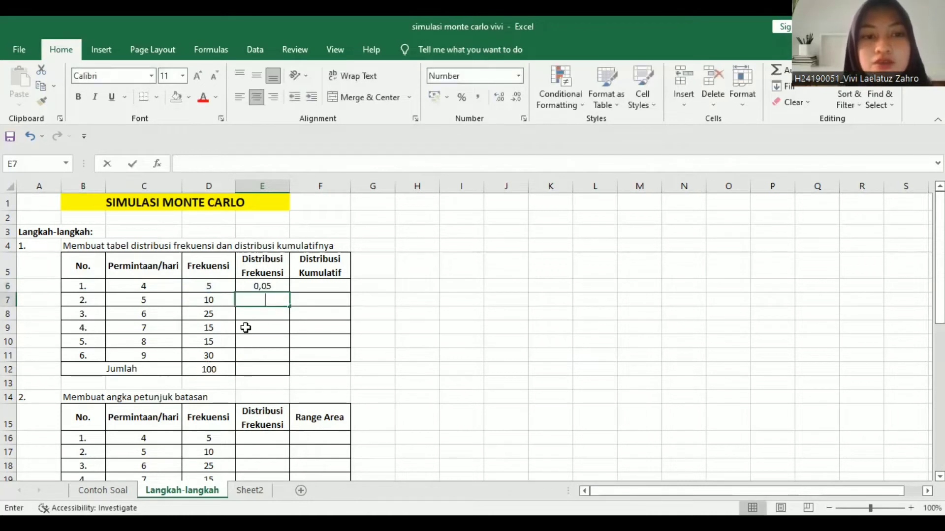
- Calculate Distribusi Frekuensi for rows 2 and 3 with =D7/D12 in E7 and =D8/D12 in E8
type("=")
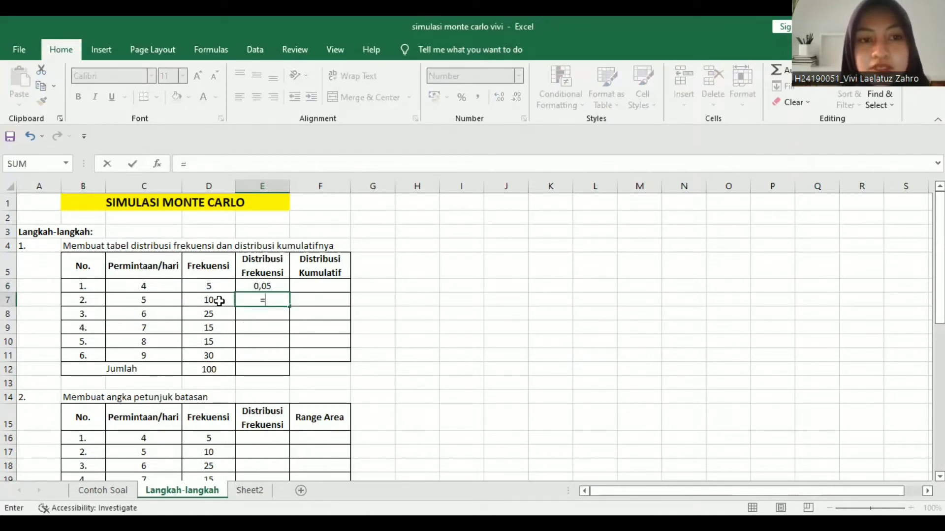
left_click(219, 302)
type("/")
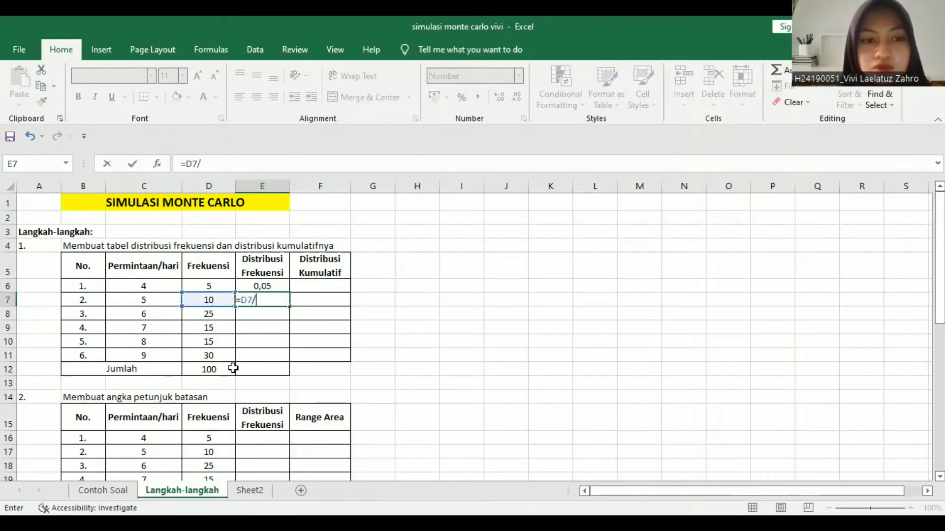
left_click(229, 371)
key("Return")
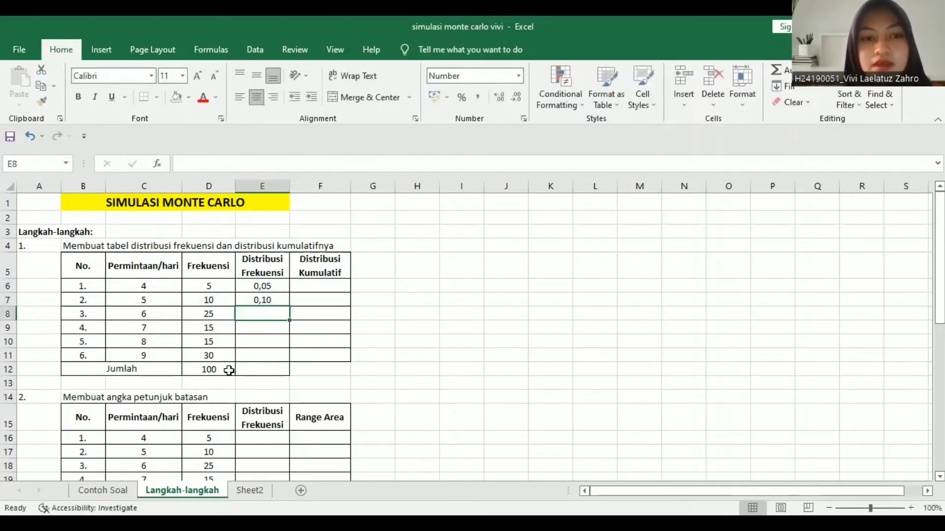
type("=")
left_click(218, 317)
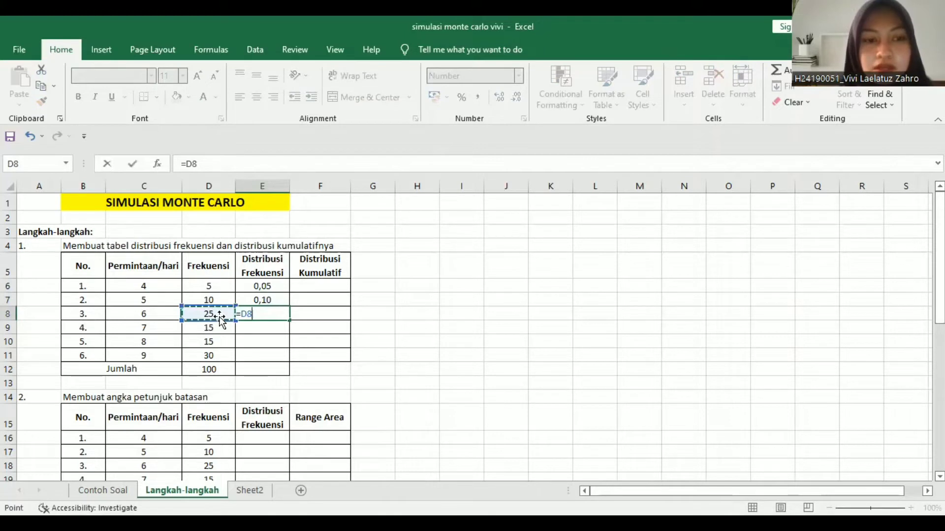
type("/")
left_click(223, 372)
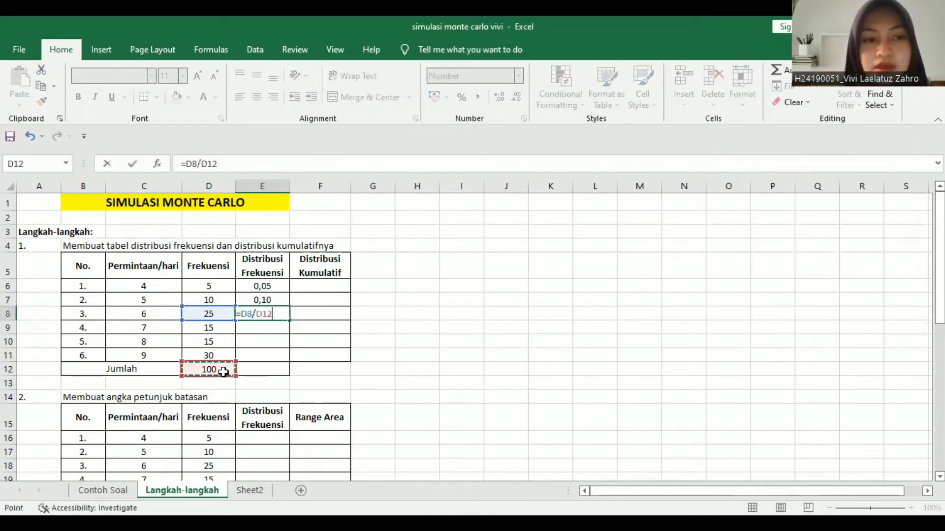
key("Return")
- Calculate Distribusi Frekuensi for rows 4 and 5 with =D9/D12 in E9 and =D10/D12 in E10
type("=")
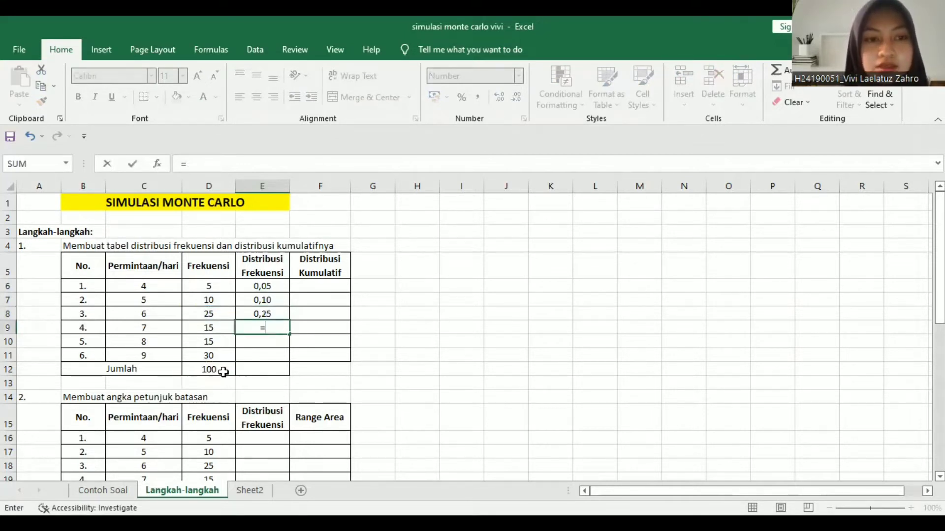
left_click(208, 327)
type("/")
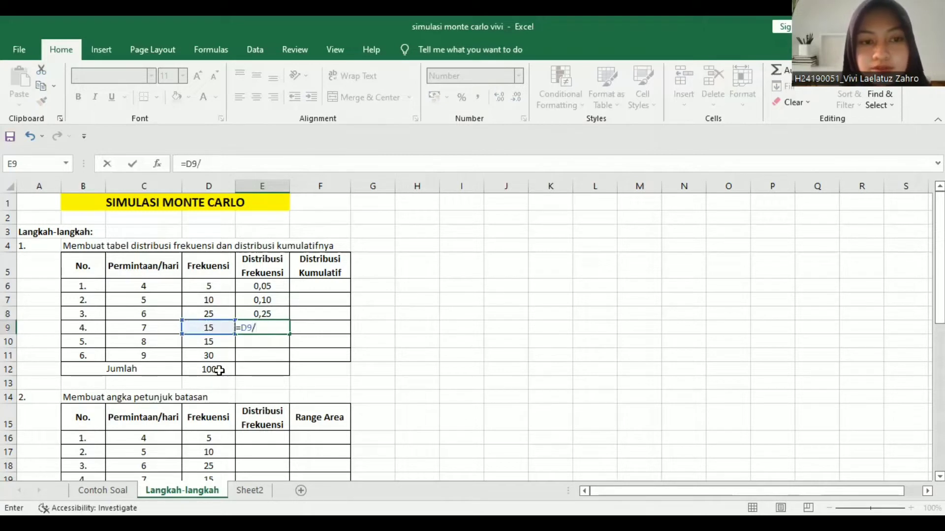
left_click(219, 371)
key("Return")
type("=")
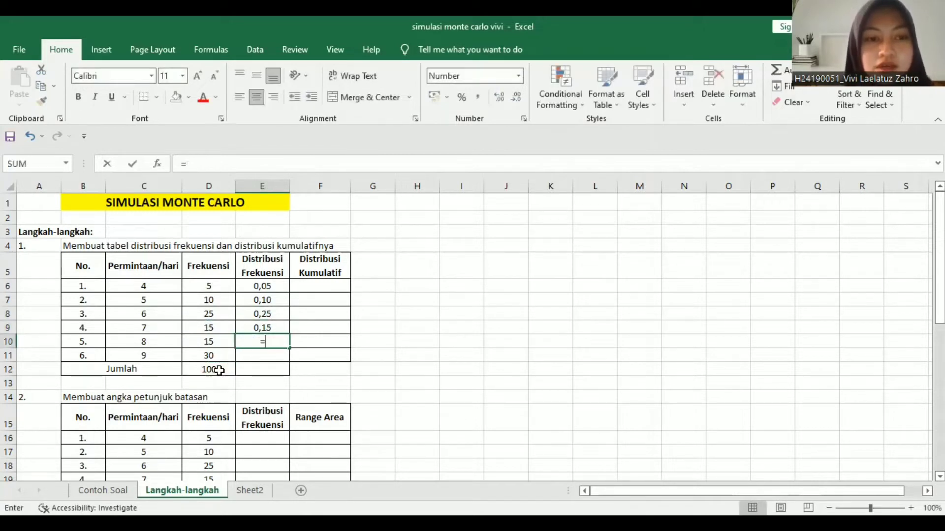
left_click(219, 340)
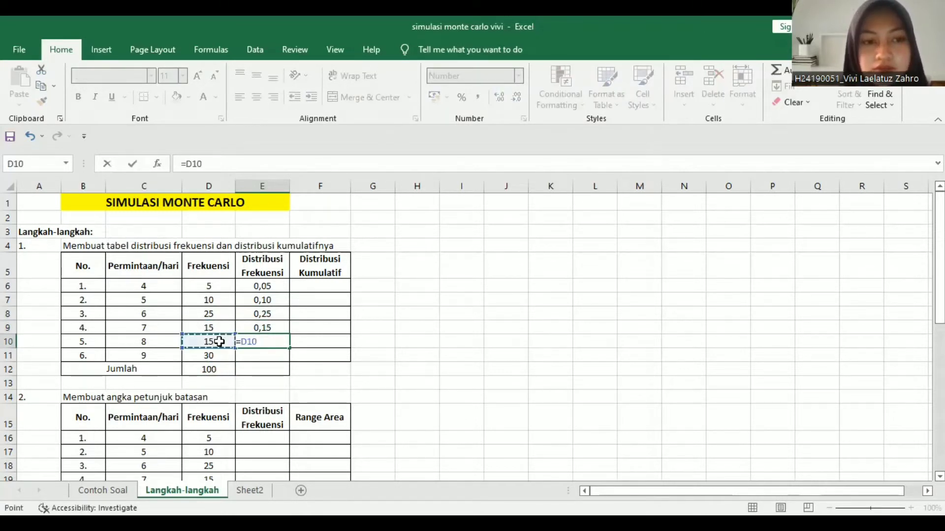
type("/")
left_click(221, 369)
key("Return")
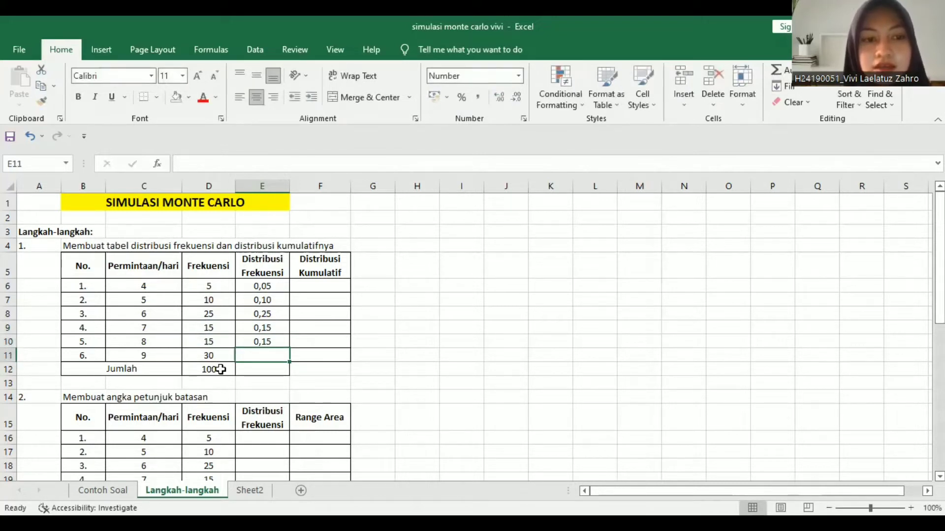
- Enter =D11/D12 in E11 and total the Distribusi Frekuensi column in E12 with =SUM(E6:E11)
type("=")
left_click(213, 353)
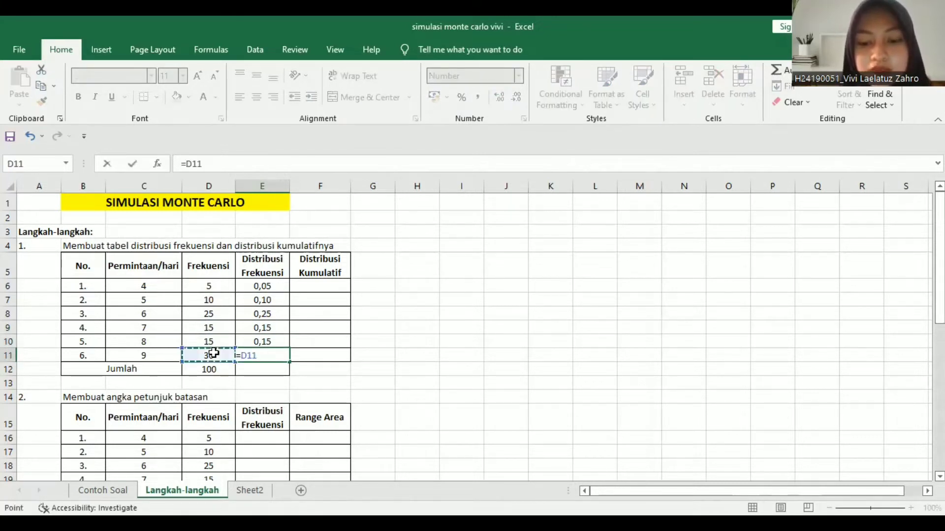
type("/")
left_click(218, 369)
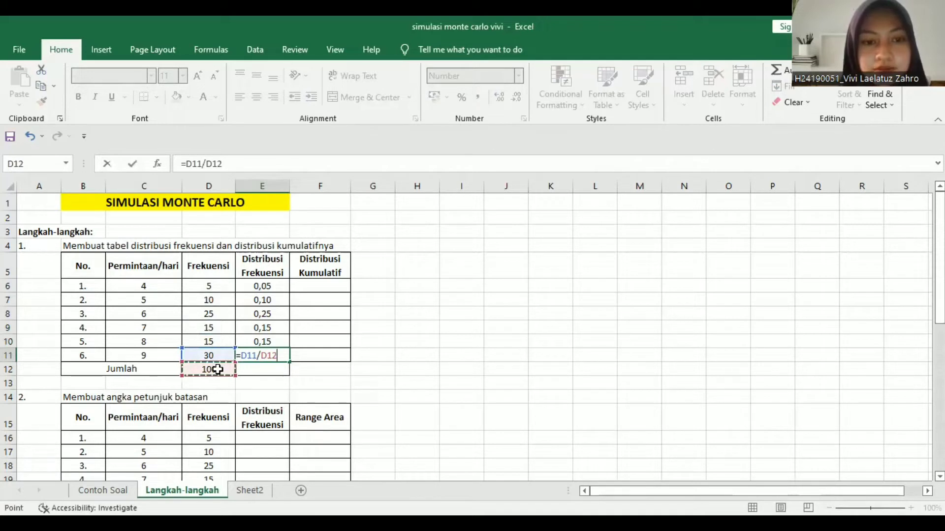
key("Return")
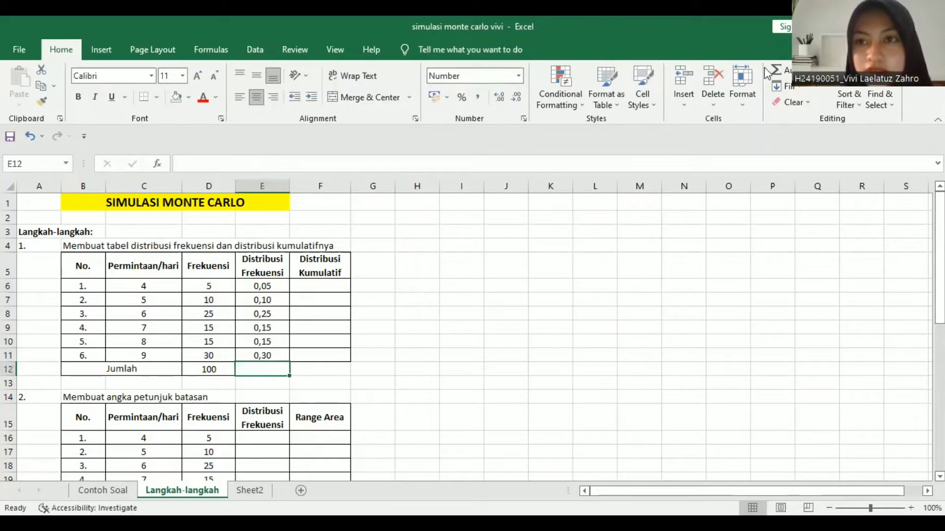
left_click(780, 69)
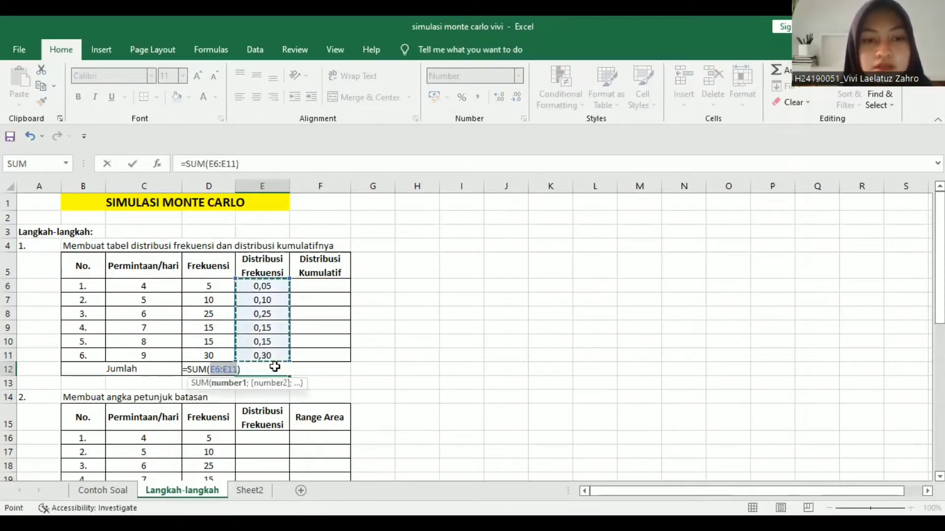
key("Return")
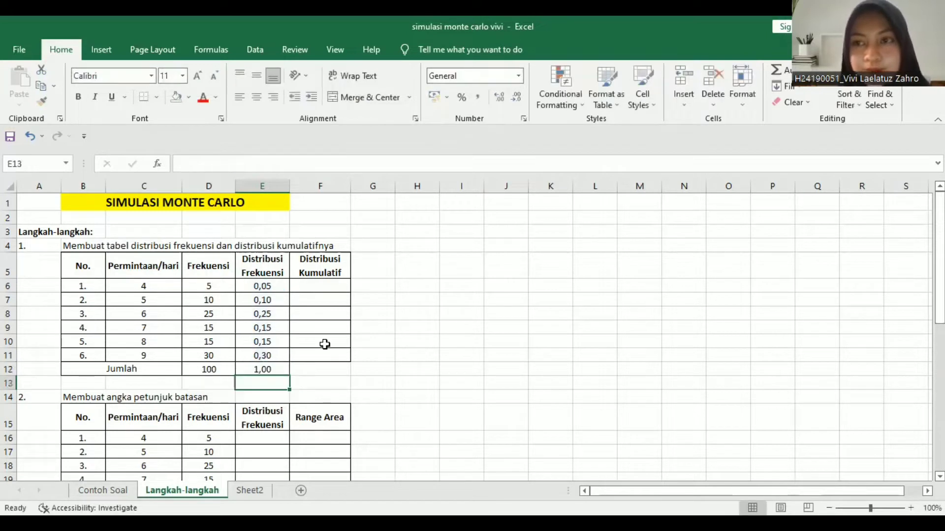
- Start the Distribusi Kumulatif column with =E6 in F6 and =F6+E7 in F7
left_click(325, 287)
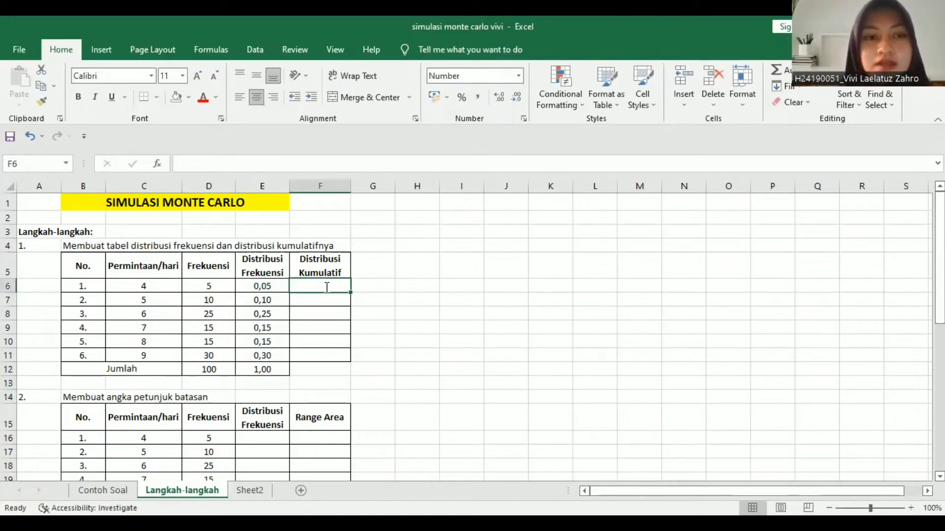
type("=")
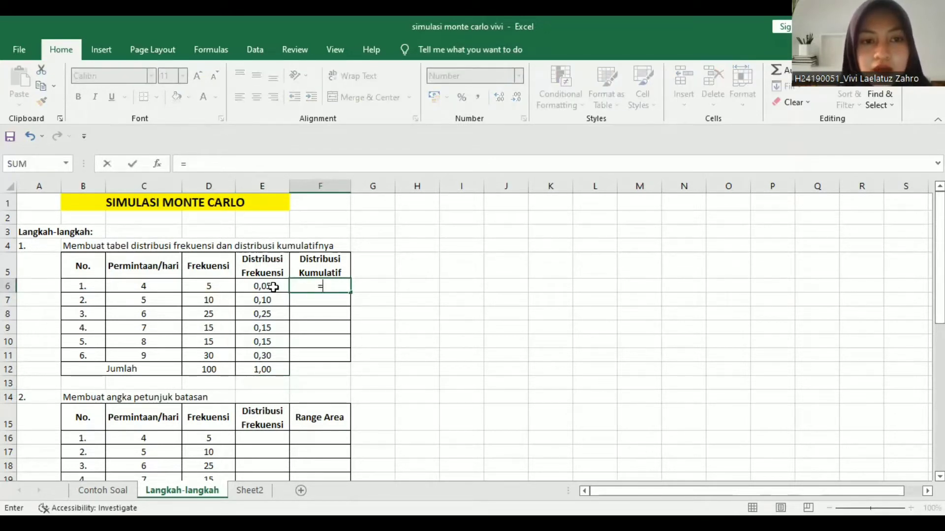
left_click(274, 287)
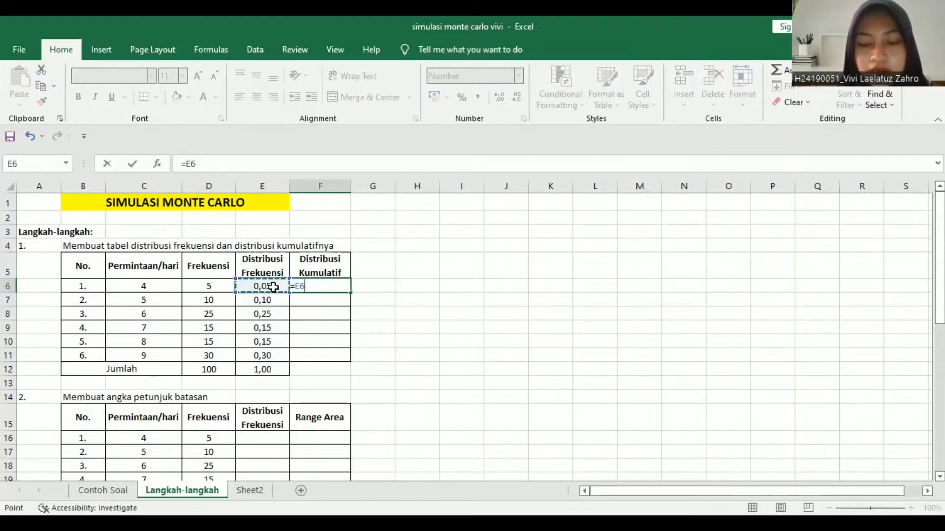
key("Return")
type("=")
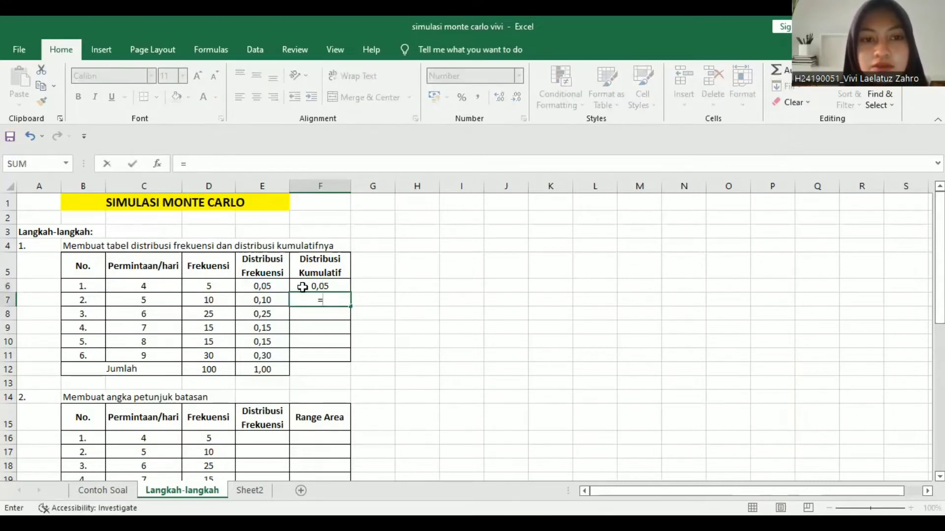
left_click(333, 287)
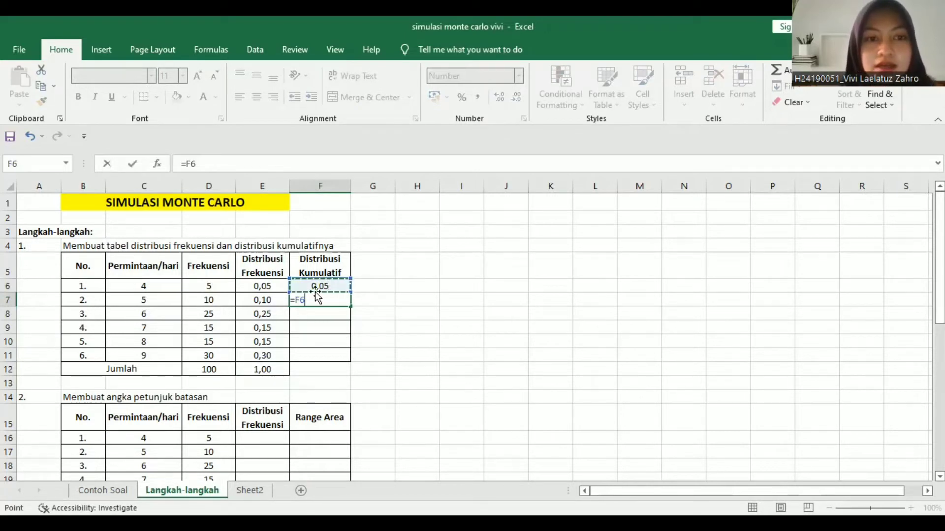
type("+")
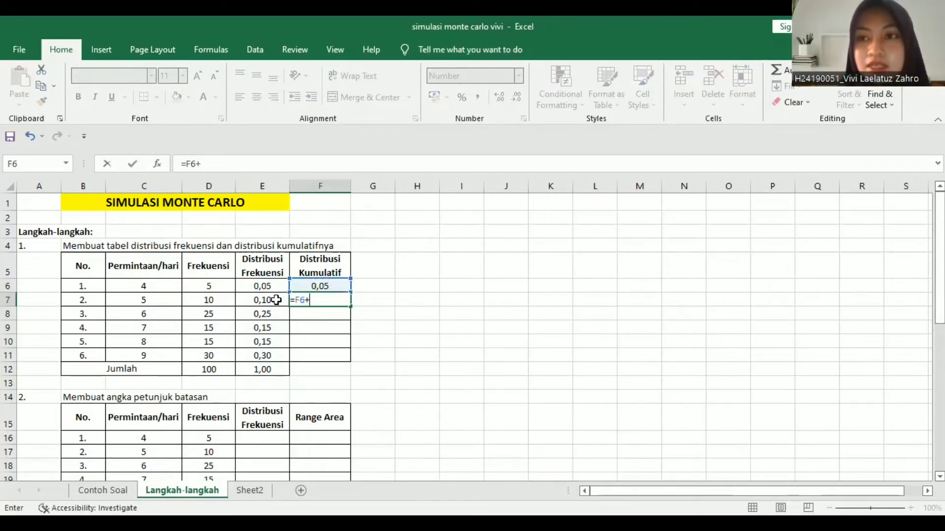
left_click(276, 300)
key("Return")
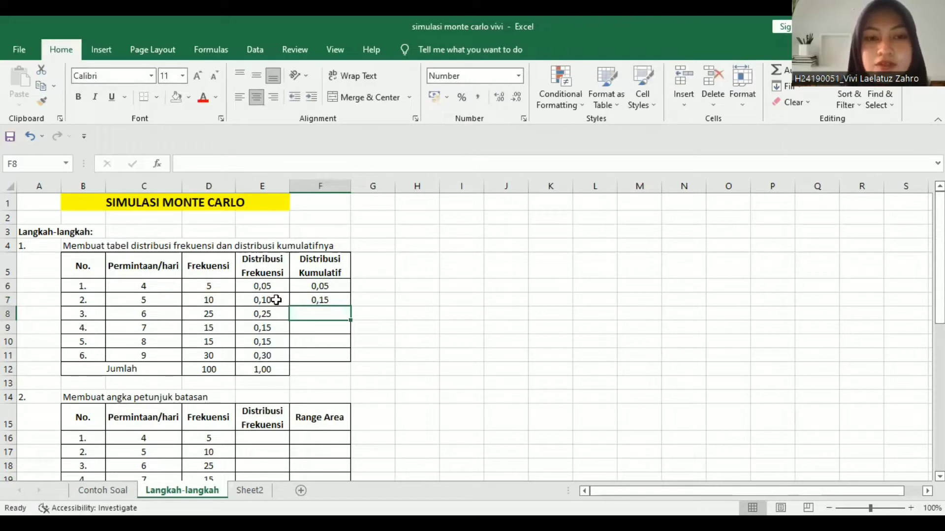
- Calculate the third Distribusi Kumulatif value in F8 with the formula =F7+E8
type("=")
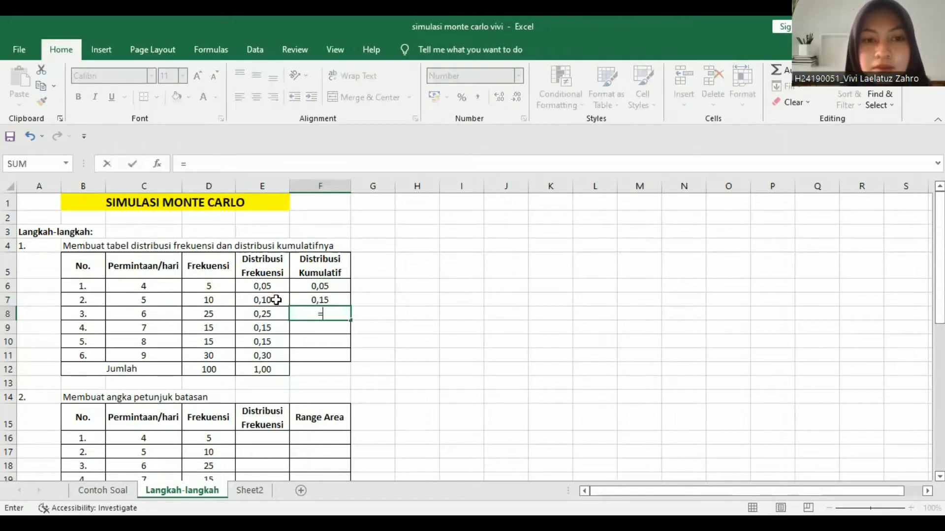
left_click(333, 301)
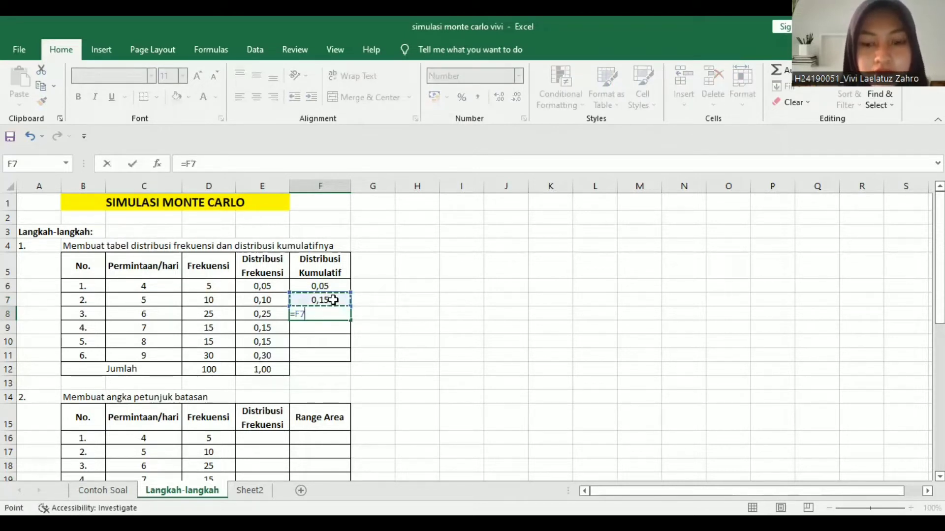
type("+")
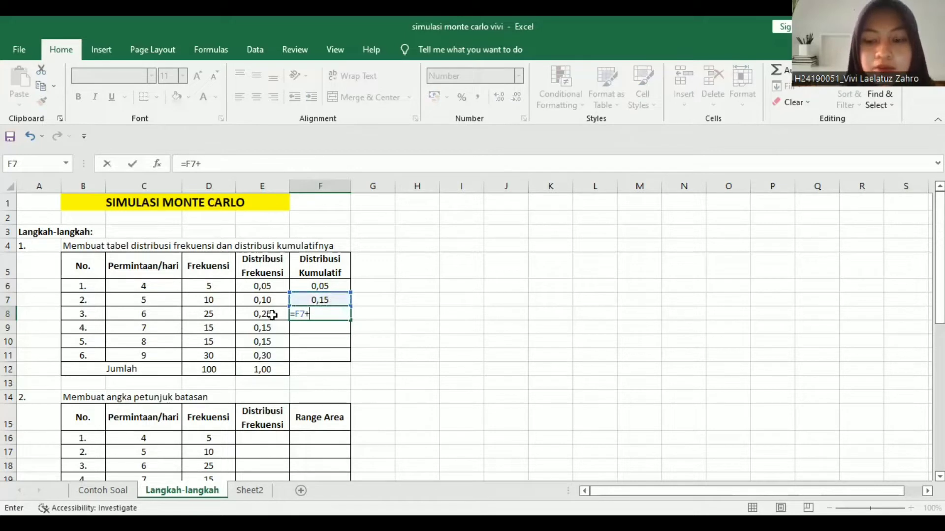
left_click(272, 315)
key("Return")
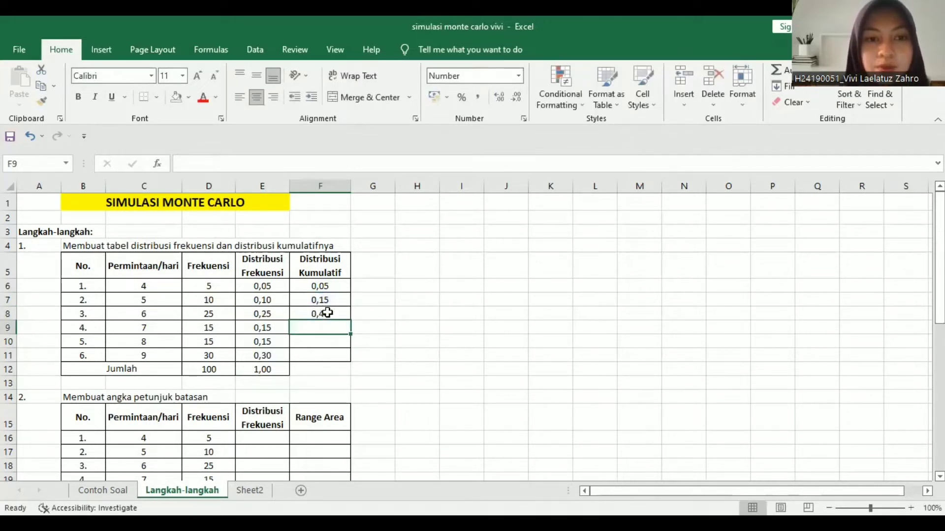
- Fill the Distribusi Kumulatif formula from F8 down through F11 and check the formula in the last row
left_click(347, 315)
left_click_drag(350, 321, 353, 361)
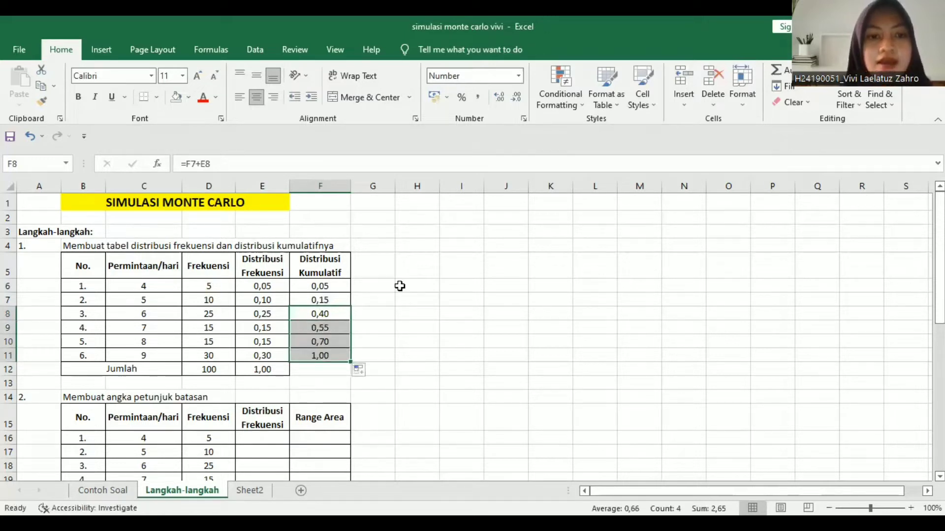
left_click(399, 285)
left_click(334, 356)
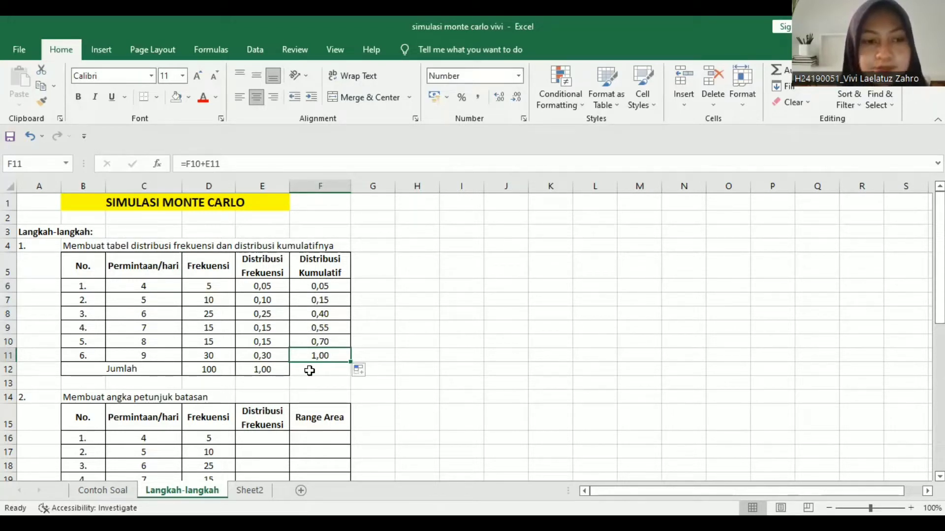
- Copy the Distribusi Frekuensi values and total from E6:E12 into E16:E22 of the second table
scroll(309, 371, "down", 1)
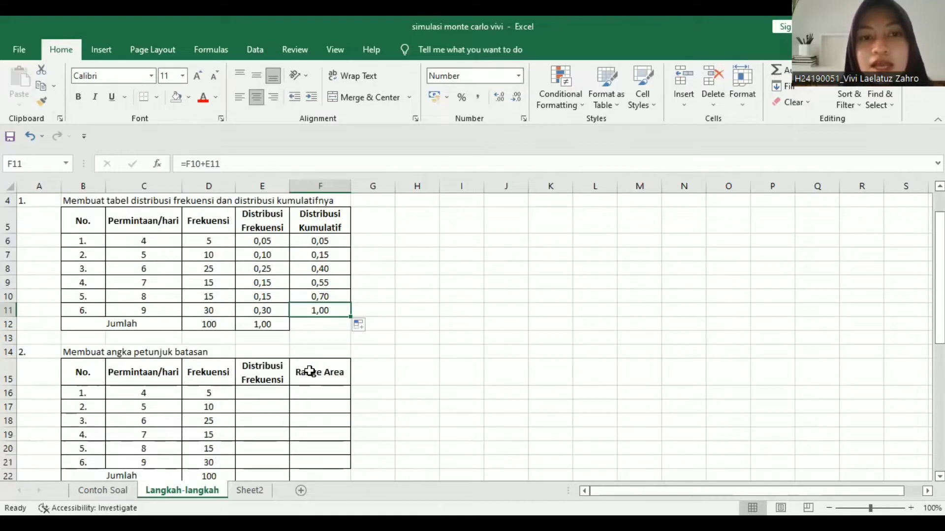
scroll(309, 371, "down", 1)
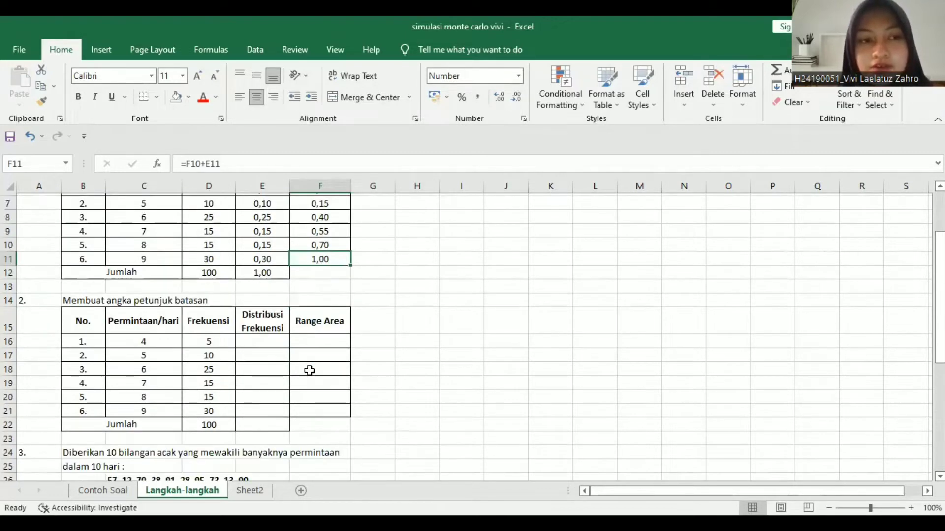
scroll(147, 370, "down", 1)
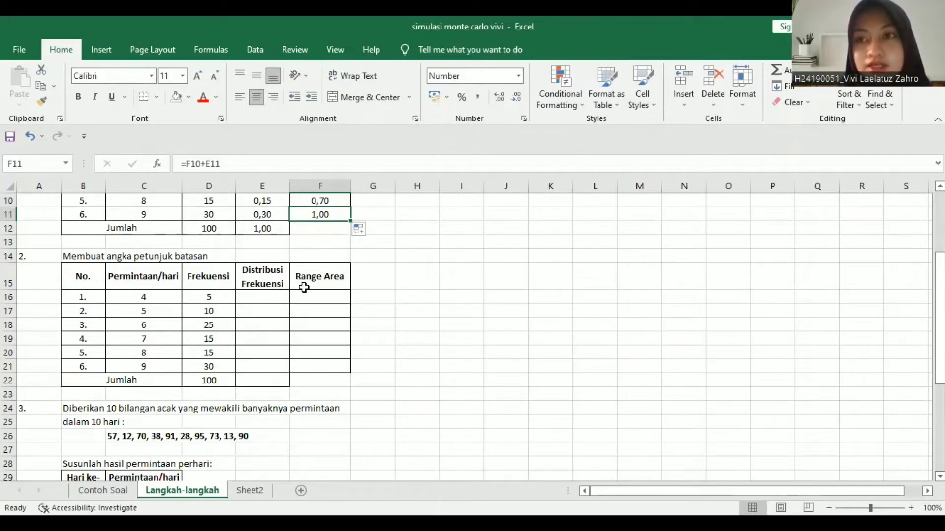
left_click(269, 296)
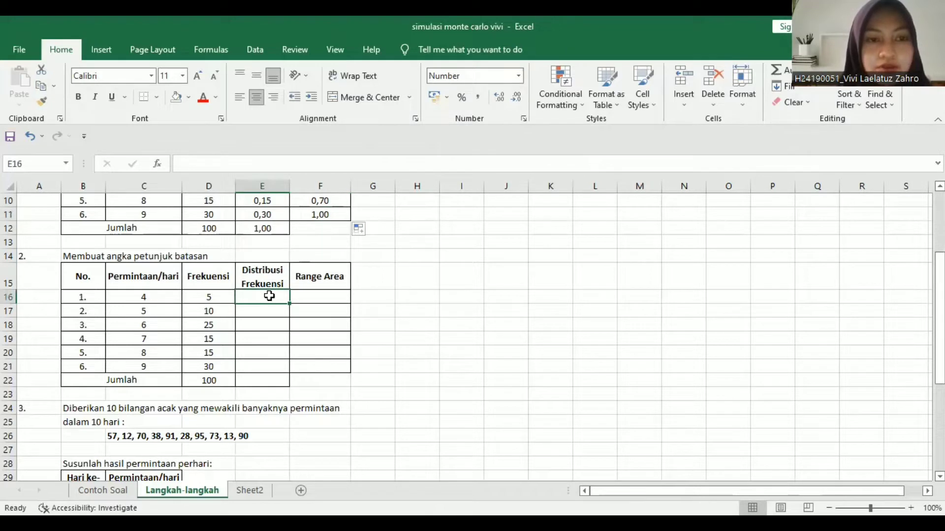
scroll(271, 272, "up", 2)
left_click_drag(262, 241, 277, 324)
key("ctrl+c")
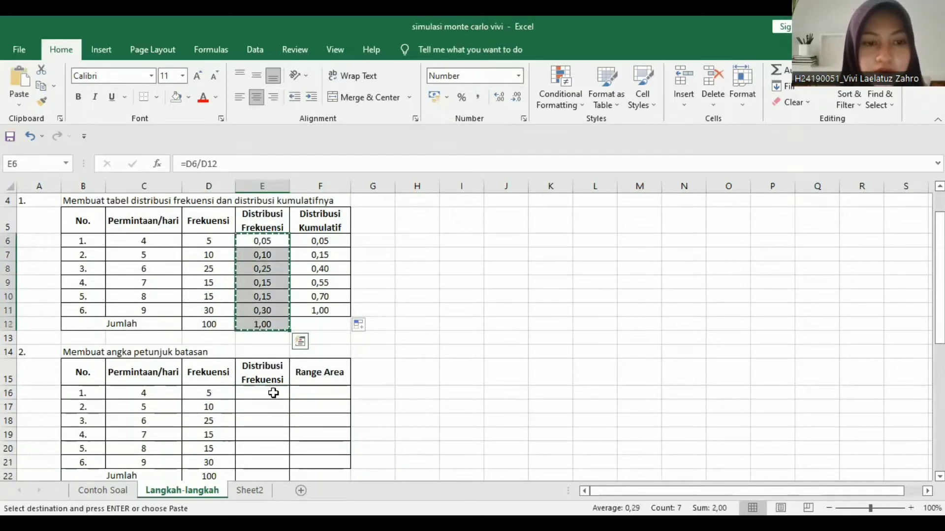
left_click_drag(273, 393, 271, 476)
key("Return")
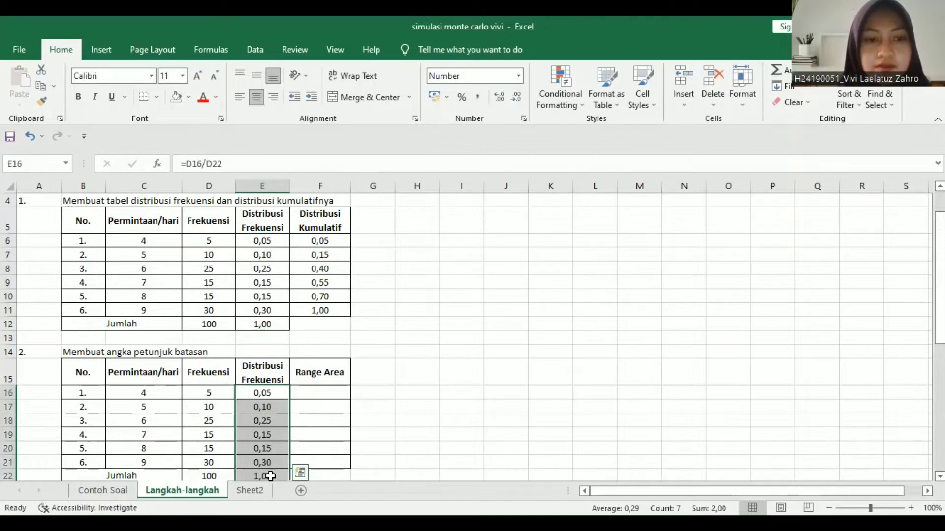
- Enter the first two Range Area intervals as text, 0-5 in F16 and 6-15 in F17
left_click(328, 392)
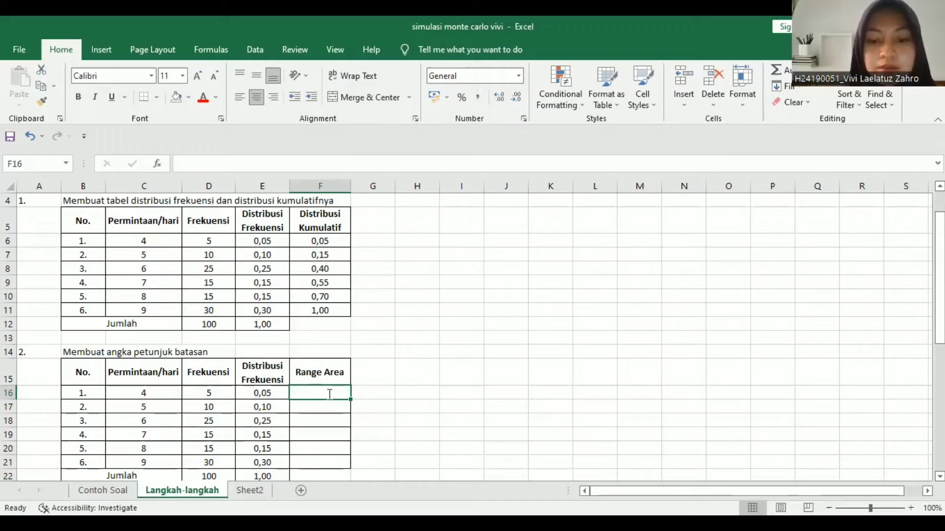
type("'0-")
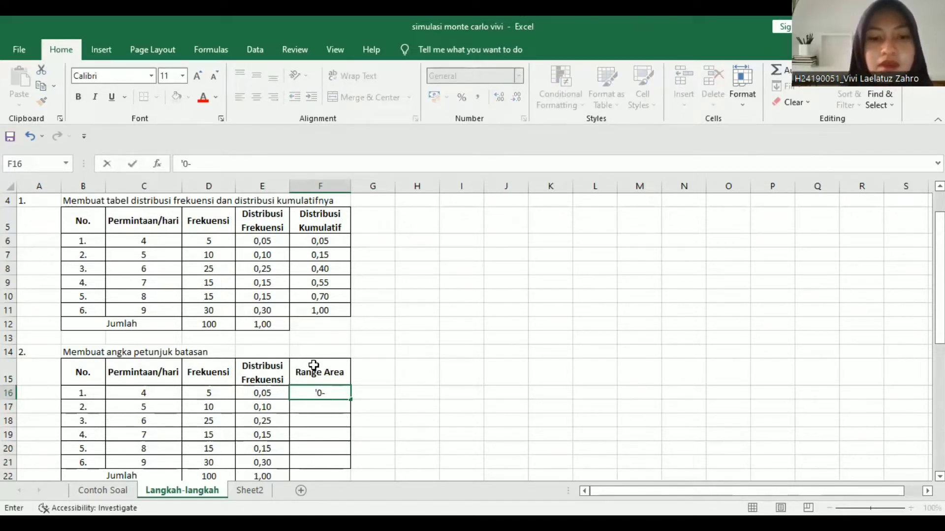
type("5")
key("Return")
type("'1-10")
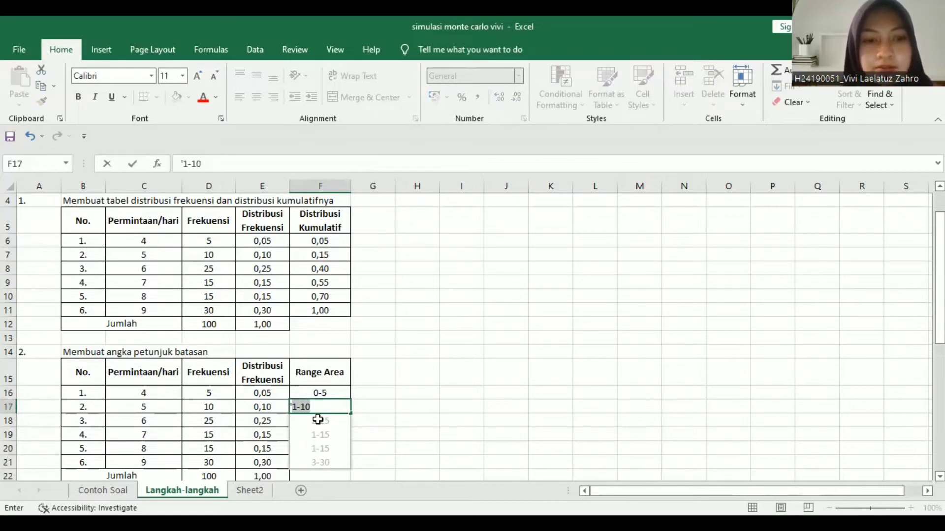
type("6-")
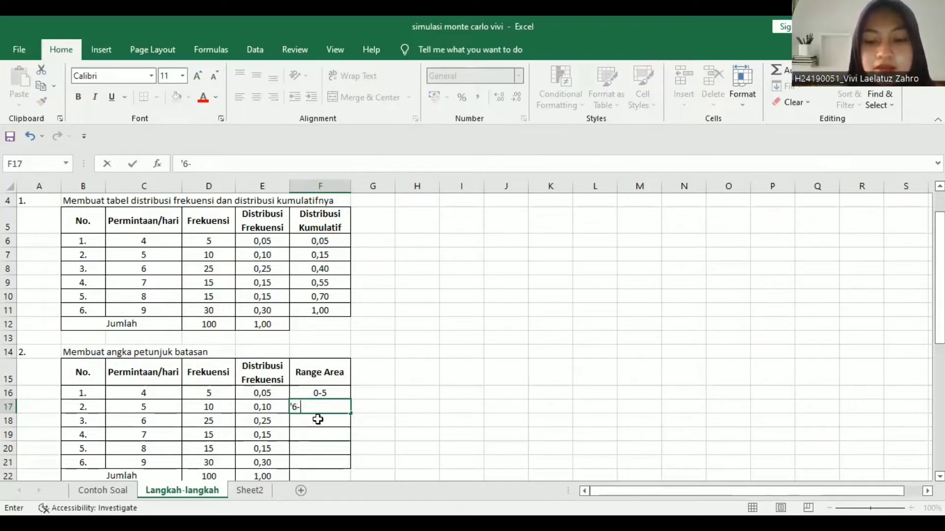
type("15")
key("Return")
- Enter the Range Area intervals for rows 3 and 4 as text, 16-40 in F18 and 41-55 in F19
type("=")
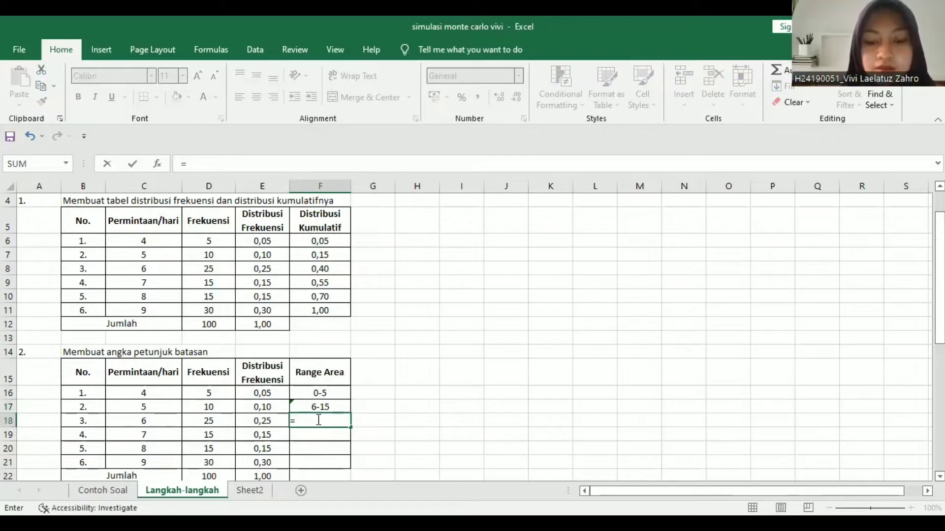
key("BackSpace")
type("'")
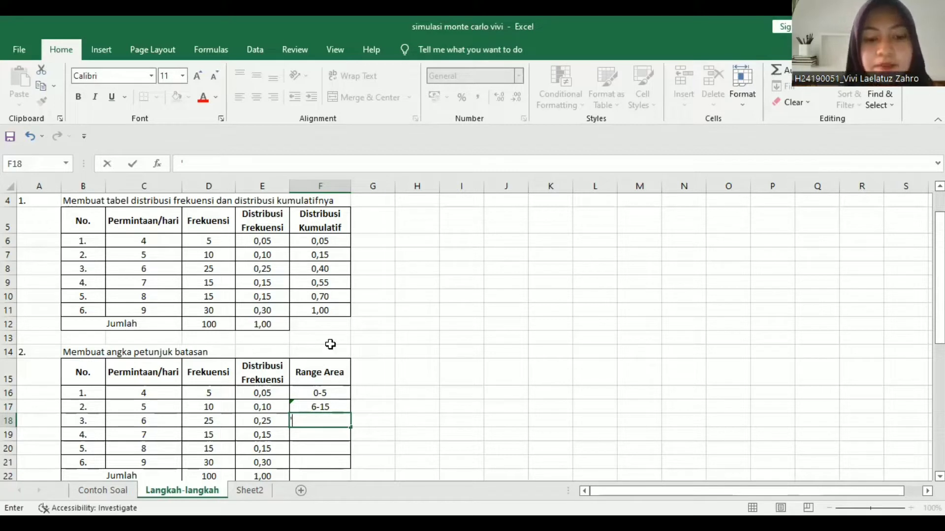
type("16-40")
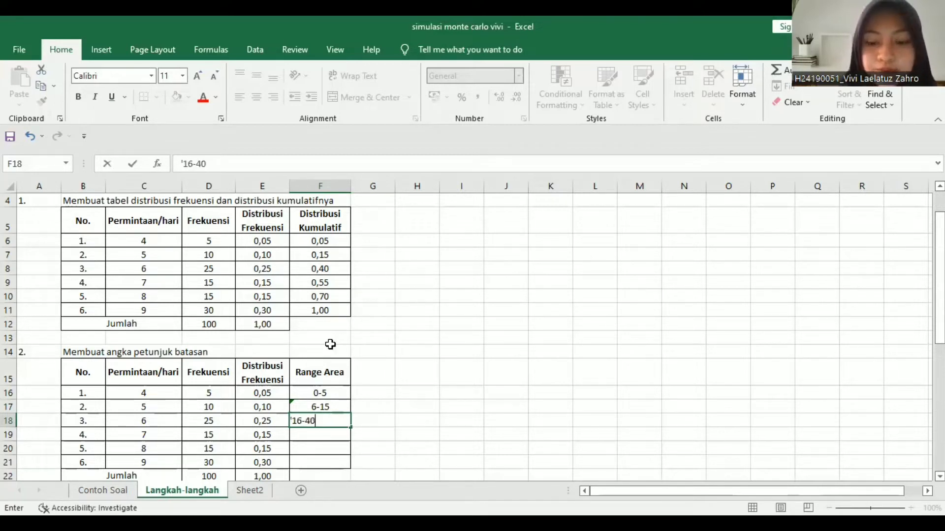
key("Return")
type("'")
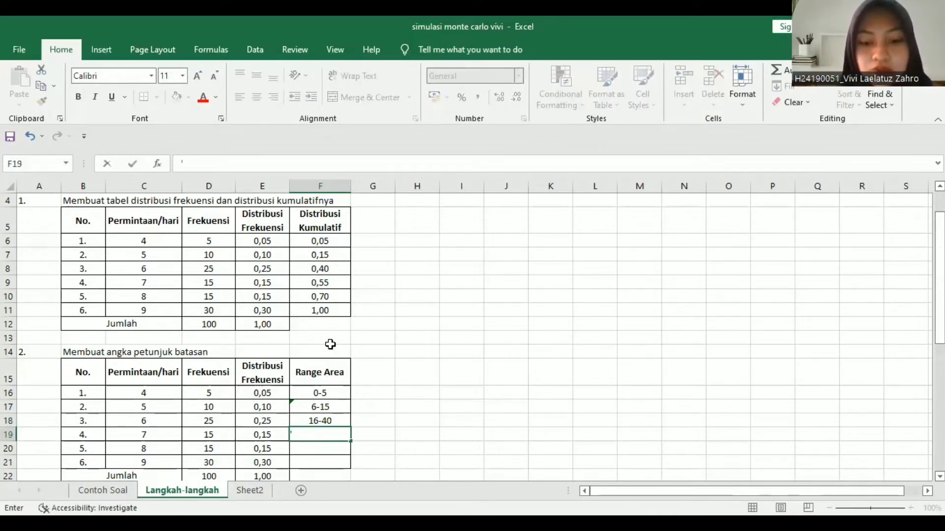
type("41-")
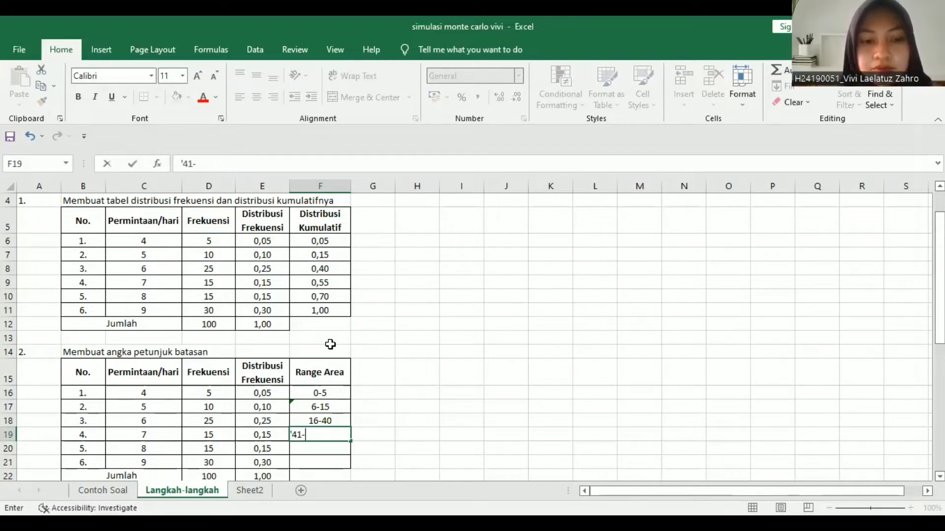
type("55")
key("Return")
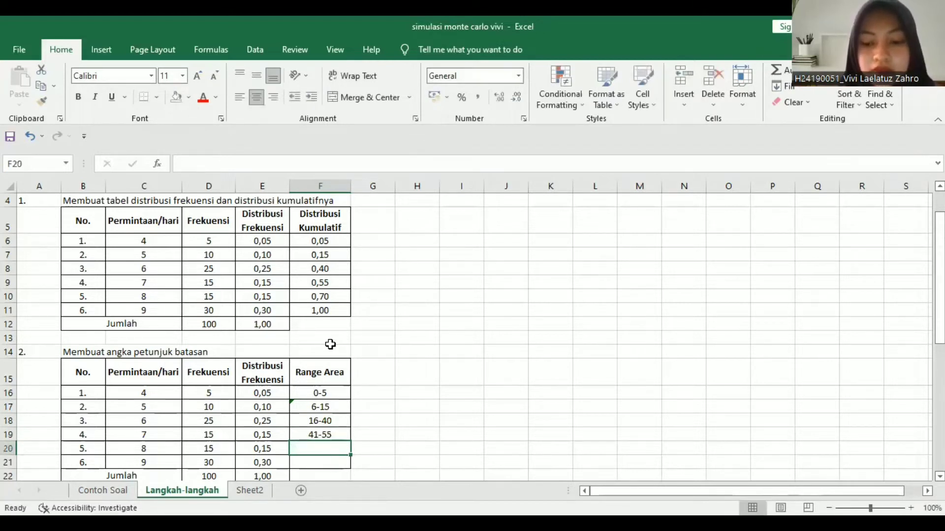
- Complete the Range Area column with the text intervals 56-70 in F20 and 71-100 in F21
type("'")
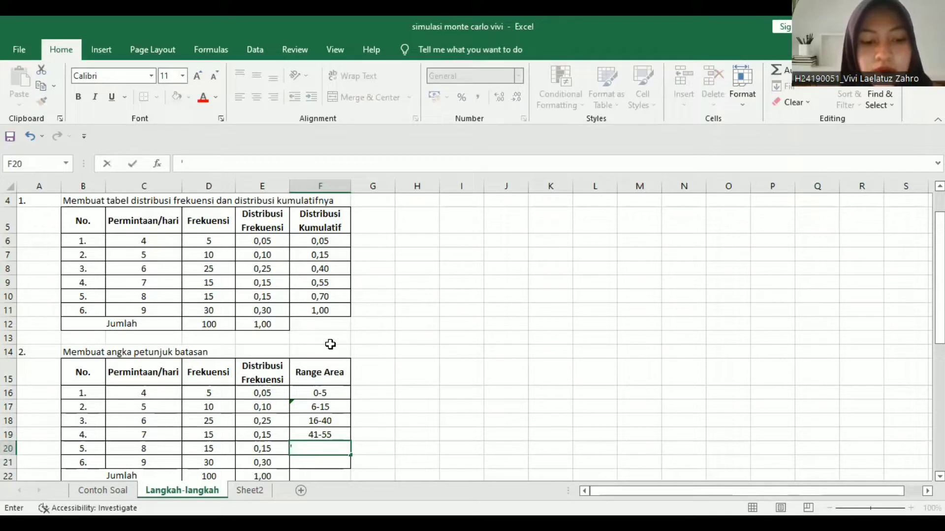
type("56-")
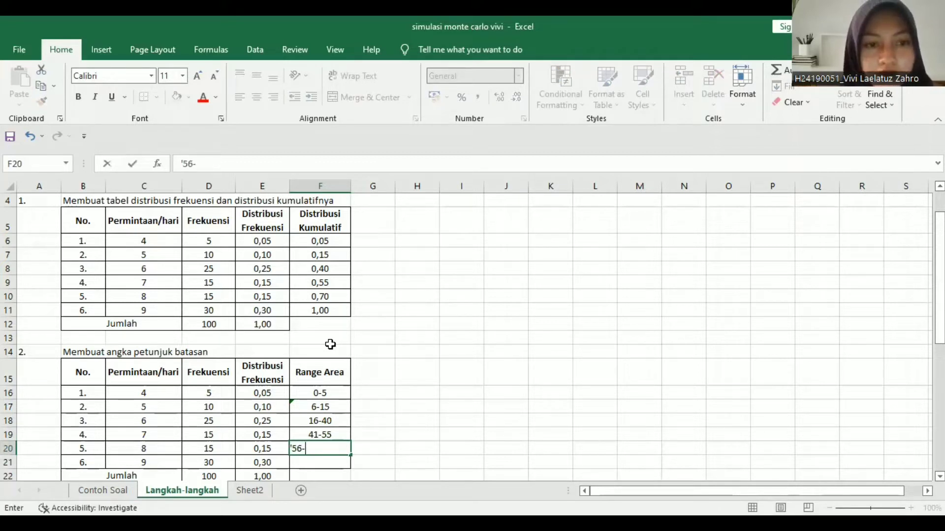
type("7")
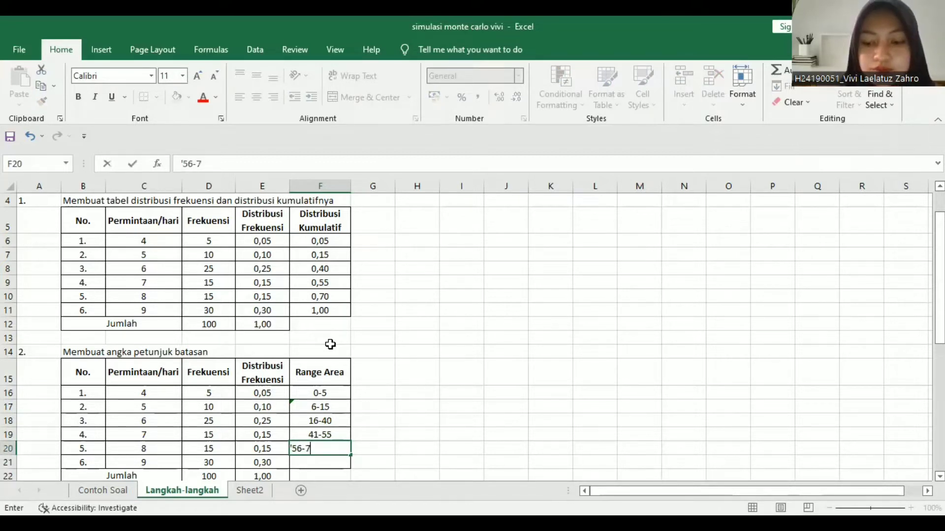
type("0")
key("Return")
type("'")
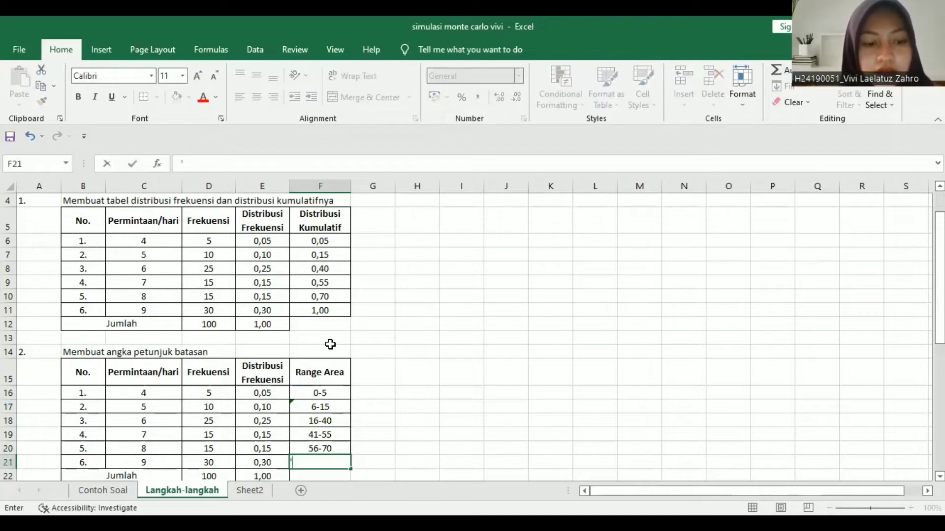
type("7")
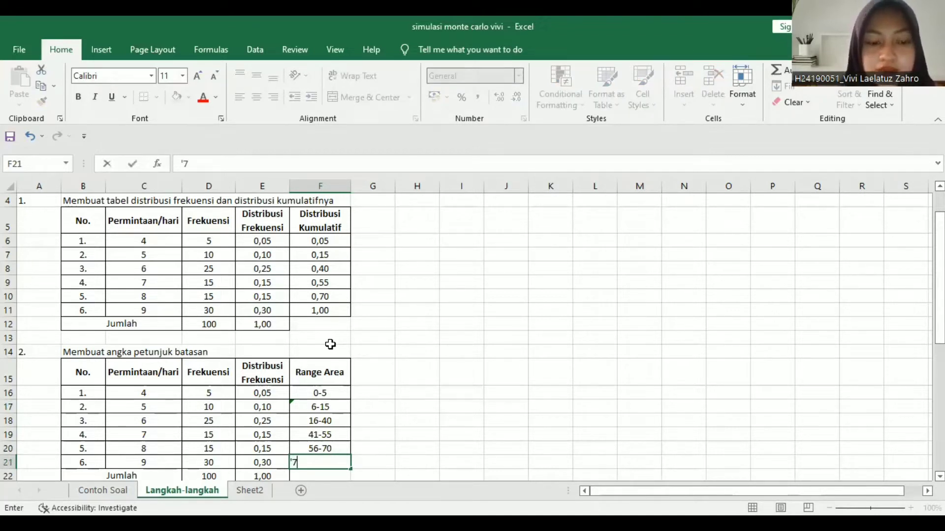
type("1-100")
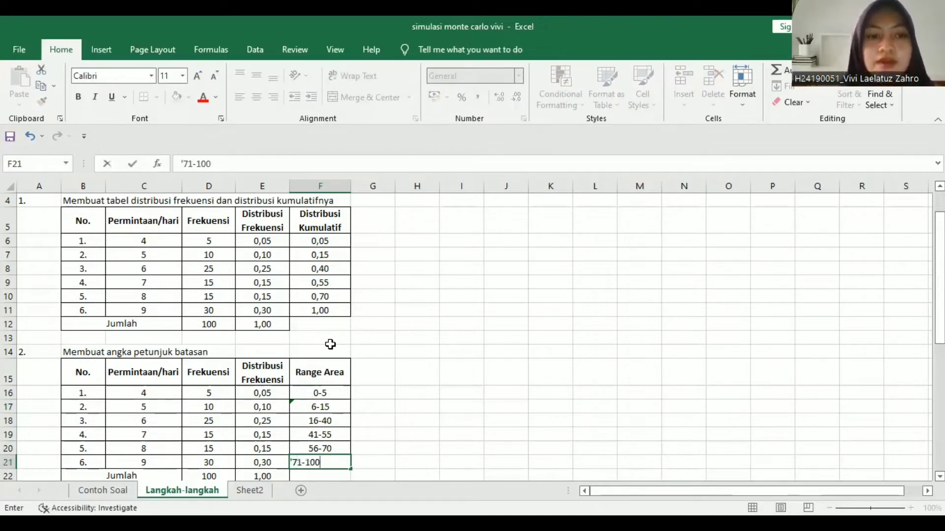
key("Return")
- Review the Range Area intervals, the 10 given random numbers in row 26 and the empty 10-day demand table
scroll(330, 345, "down", 1)
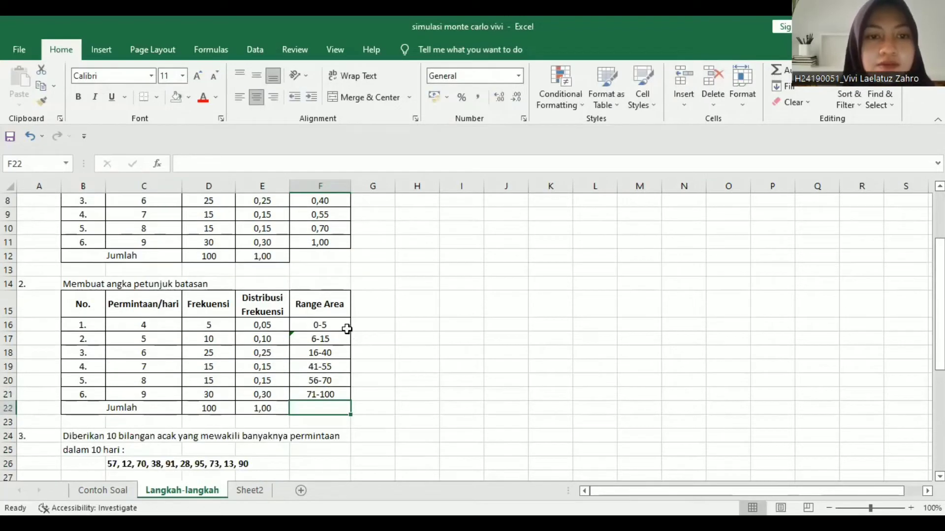
left_click(346, 326)
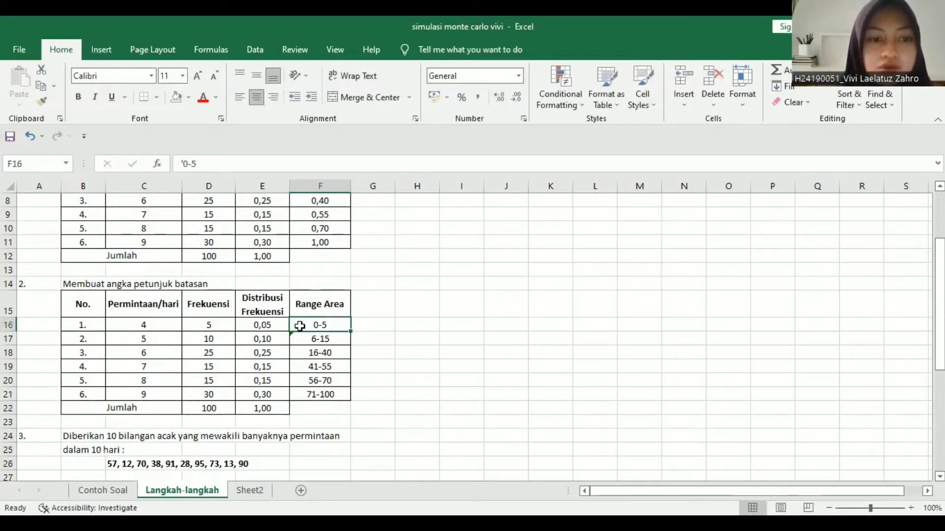
scroll(262, 413, "down", 1)
scroll(262, 413, "down", 3)
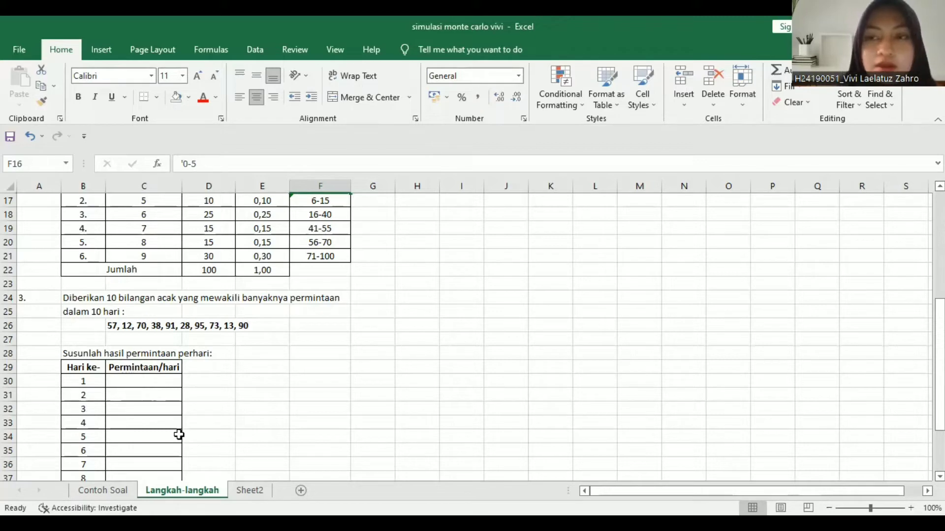
scroll(255, 338, "up", 2)
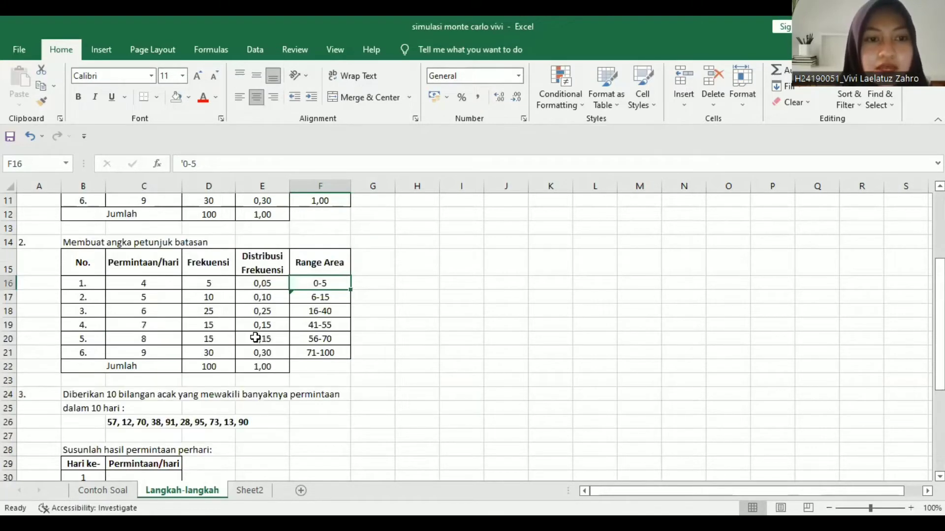
scroll(255, 338, "down", 1)
scroll(252, 407, "down", 2)
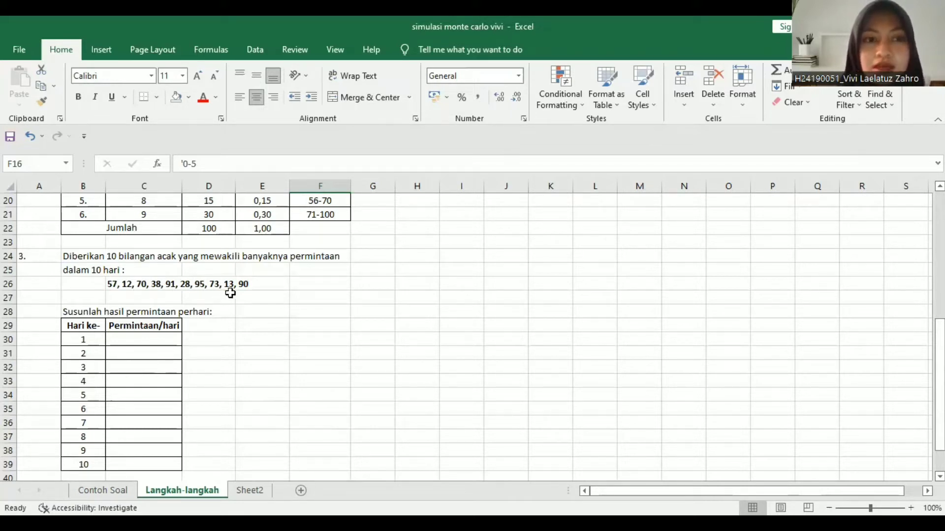
scroll(256, 288, "down", 1)
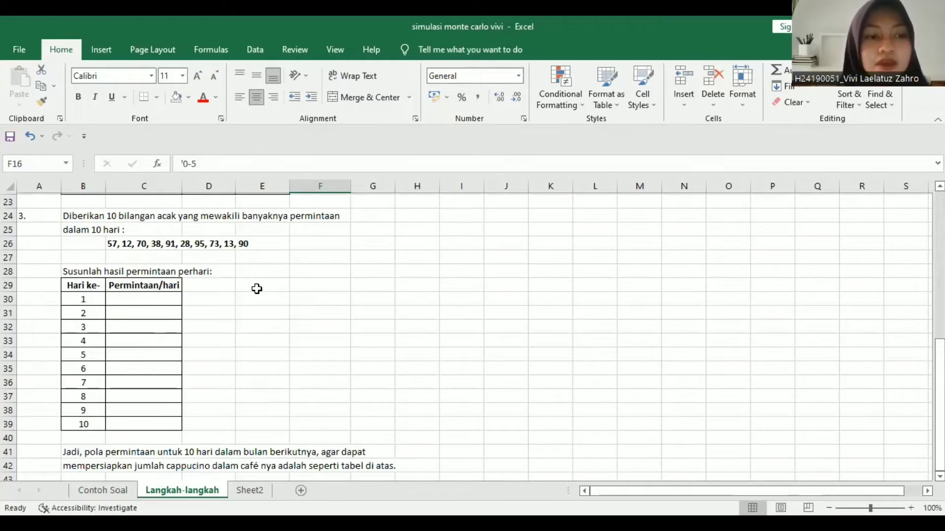
scroll(142, 291, "up", 1)
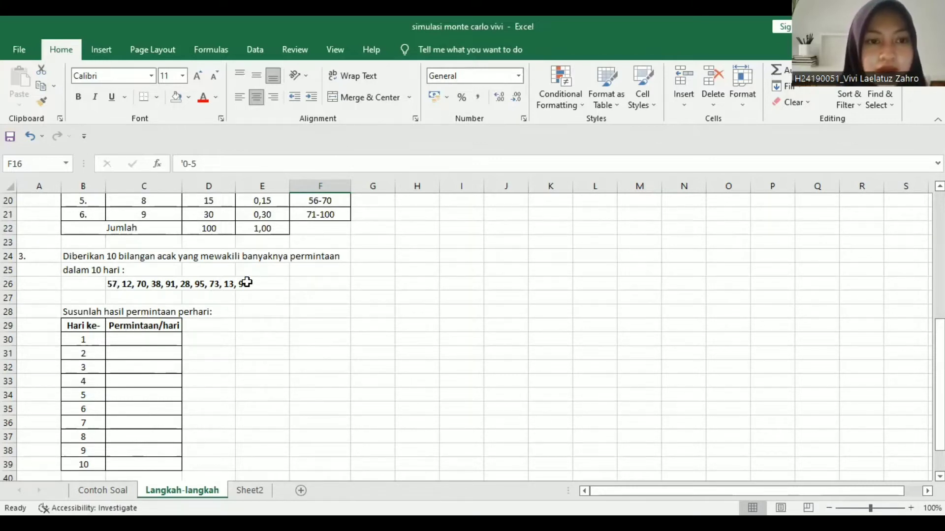
scroll(150, 308, "up", 2)
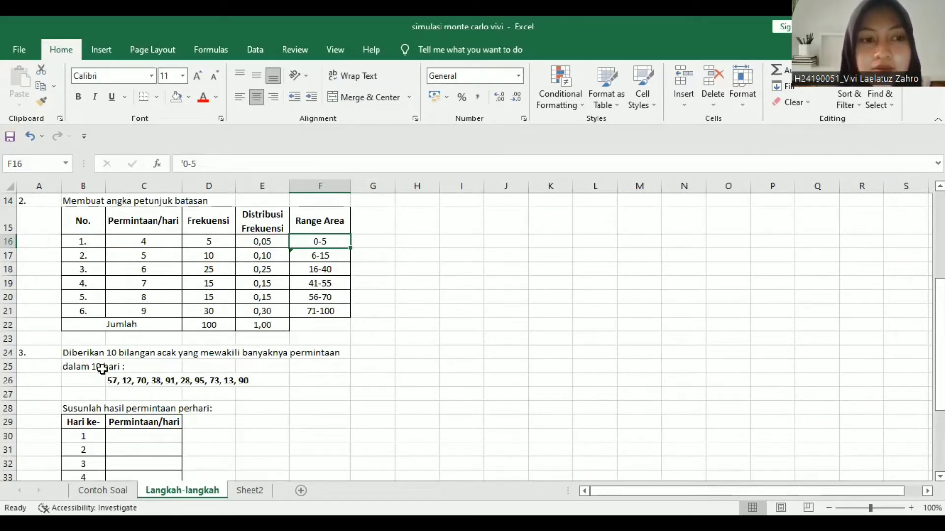
- Look up random numbers 57 and 12 in the Range Area and enter daily demands of 8 for day 1 and 5 for day 2
left_click(325, 296)
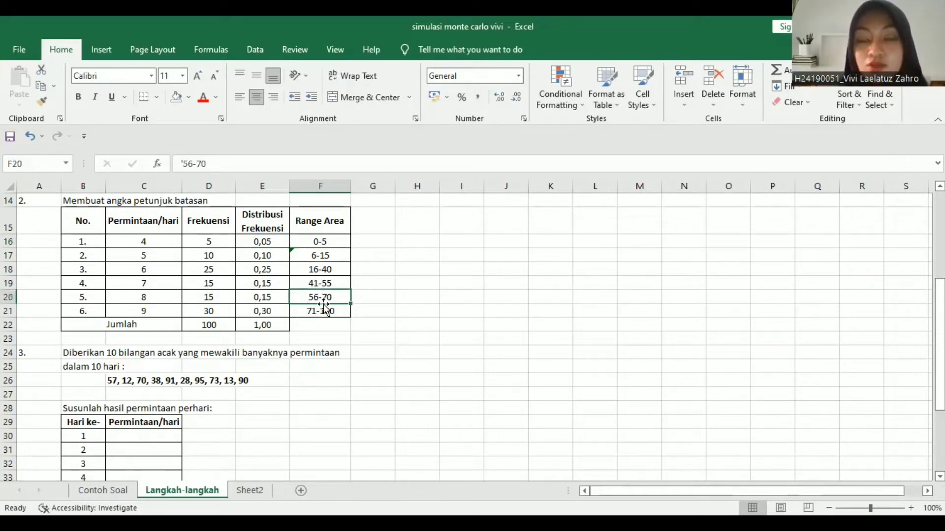
left_click(159, 296)
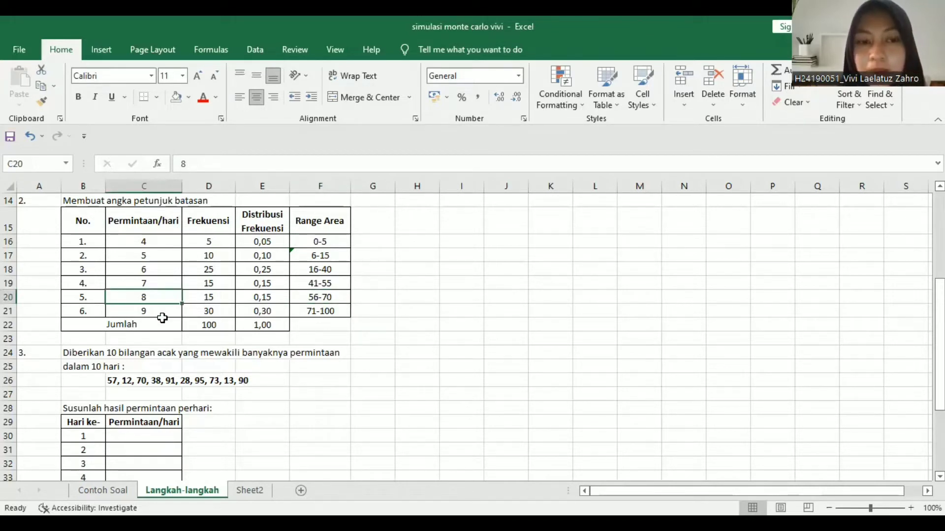
left_click(141, 435)
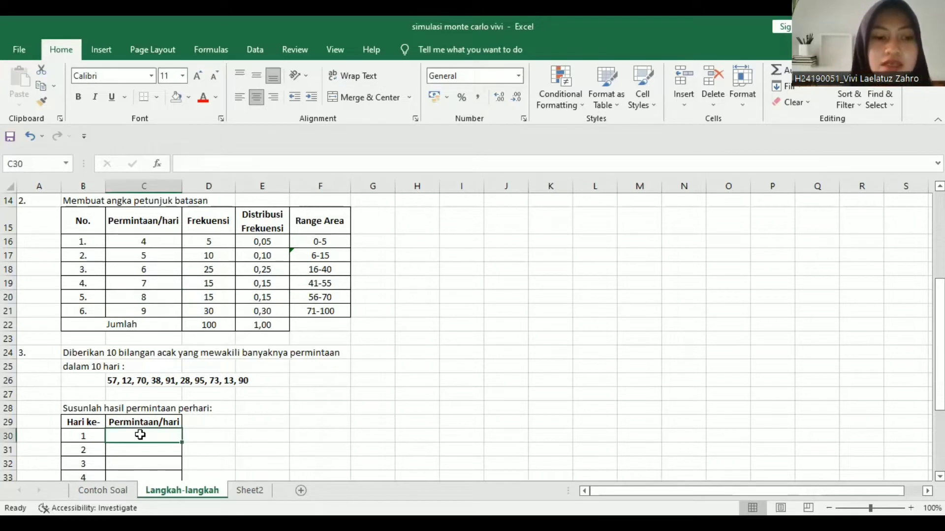
type("8")
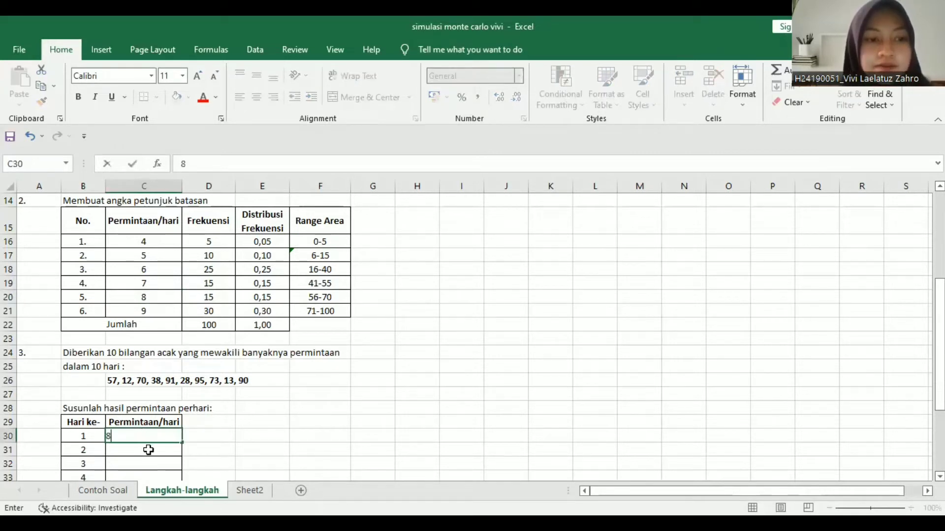
left_click(148, 450)
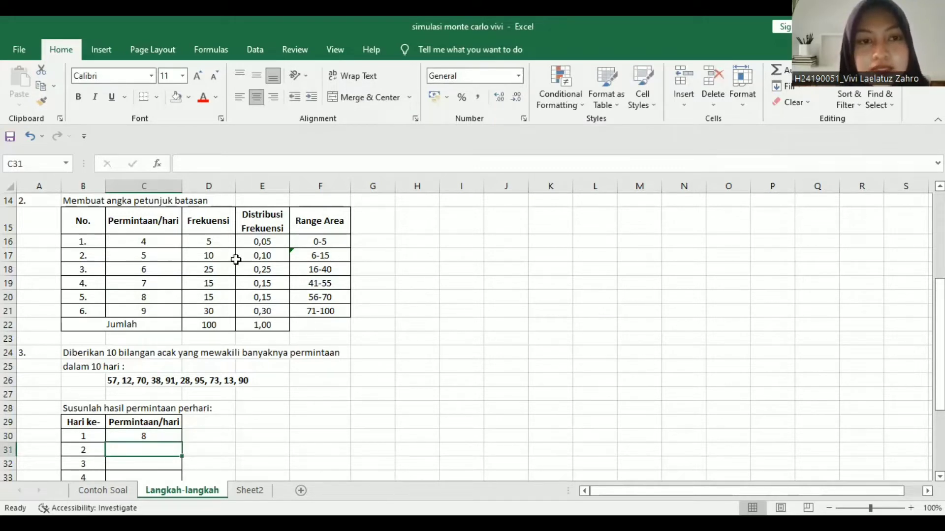
left_click(155, 258)
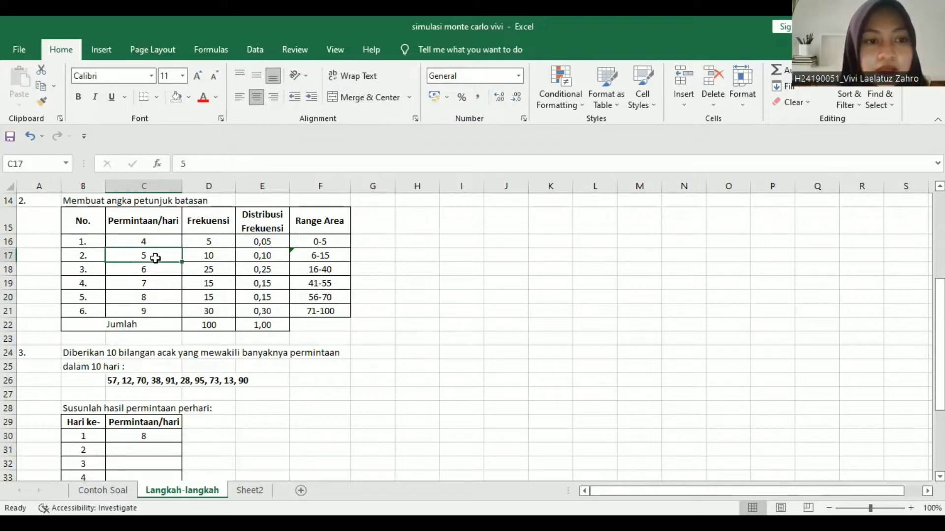
left_click(161, 451)
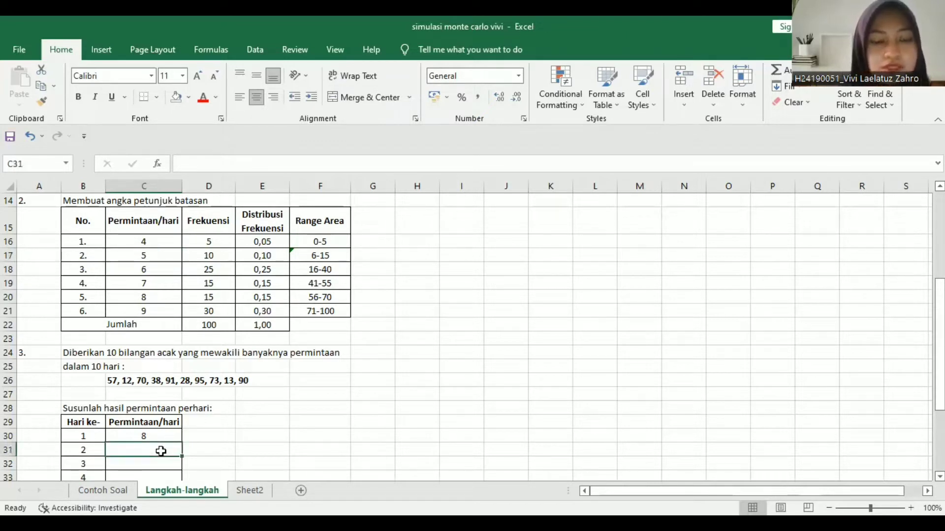
type("5")
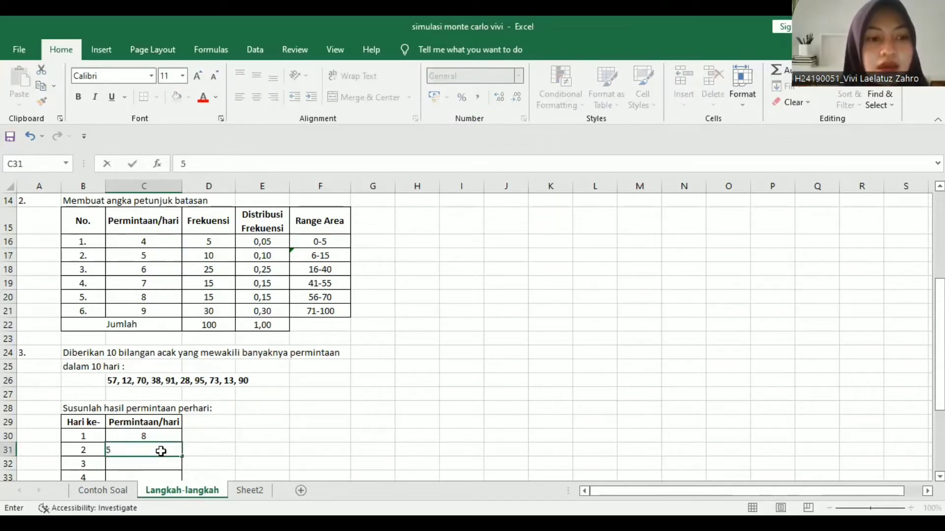
key("Return")
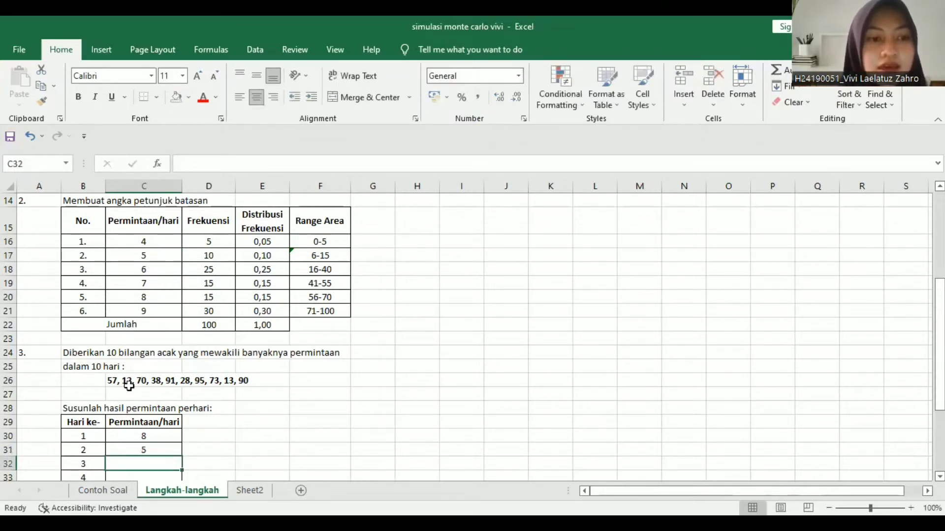
- Match random numbers 70 and 38 to their ranges and enter daily demands of 8 for day 3 and 6 for day 4
left_click(339, 297)
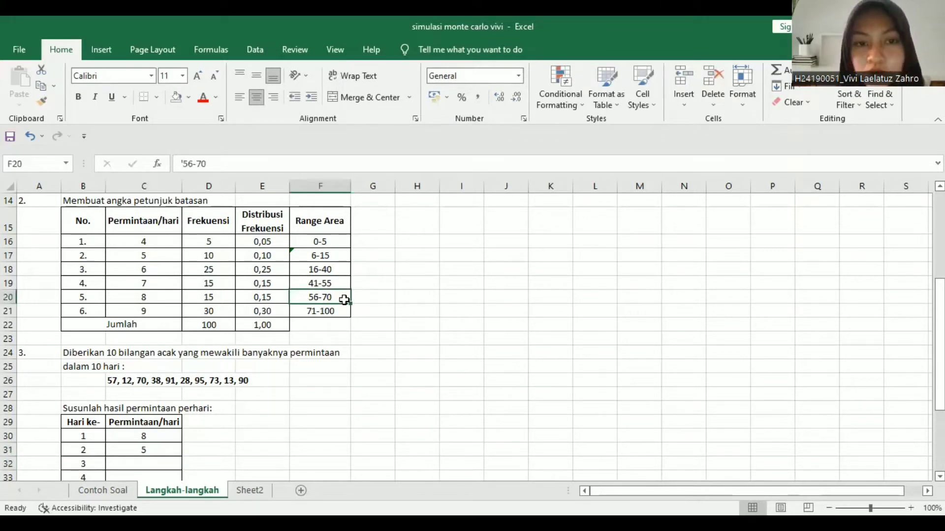
left_click(151, 297)
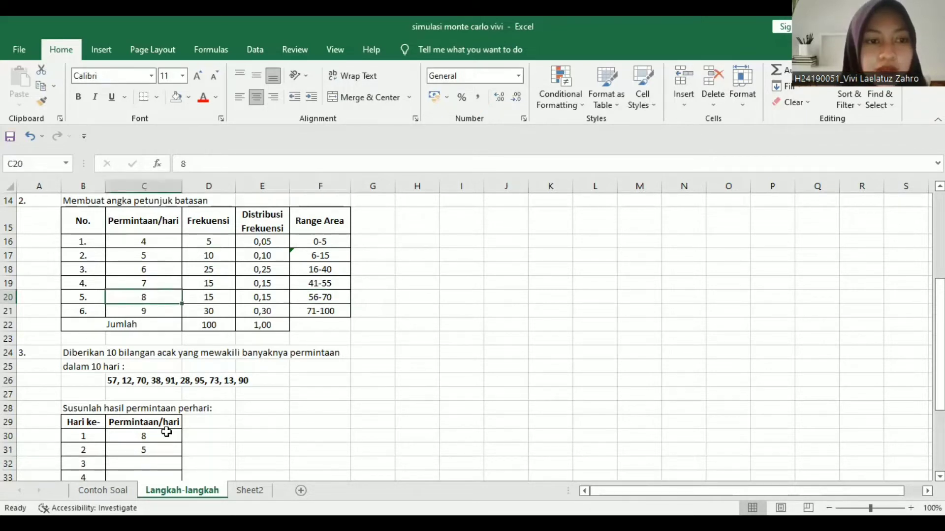
left_click(159, 463)
type("8")
key("Return")
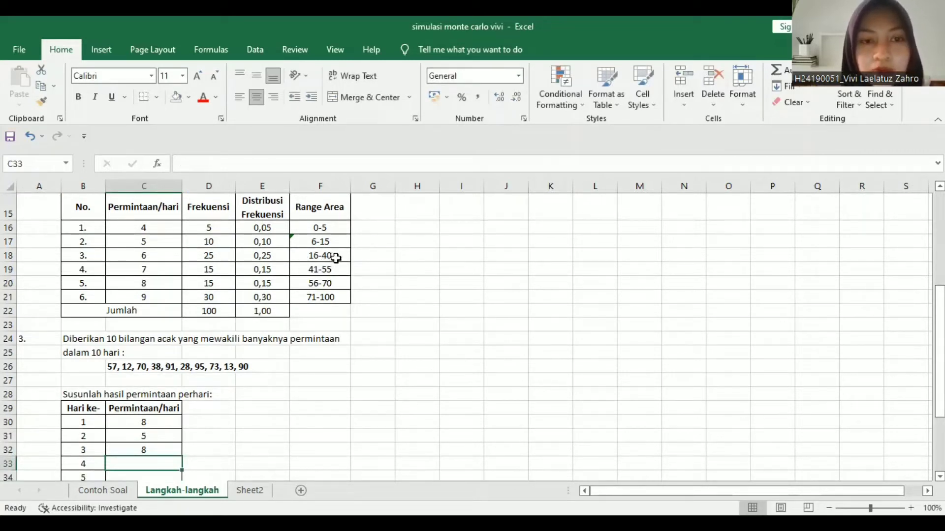
left_click(335, 258)
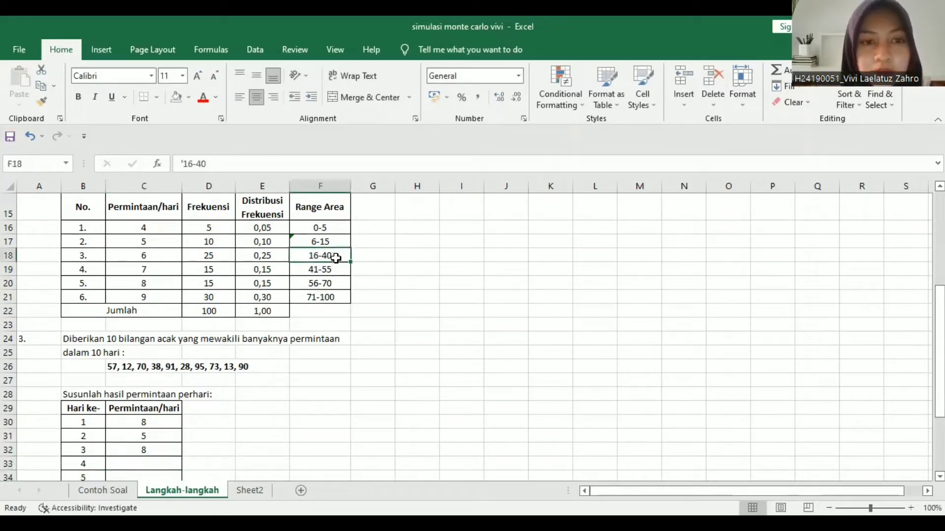
left_click(172, 256)
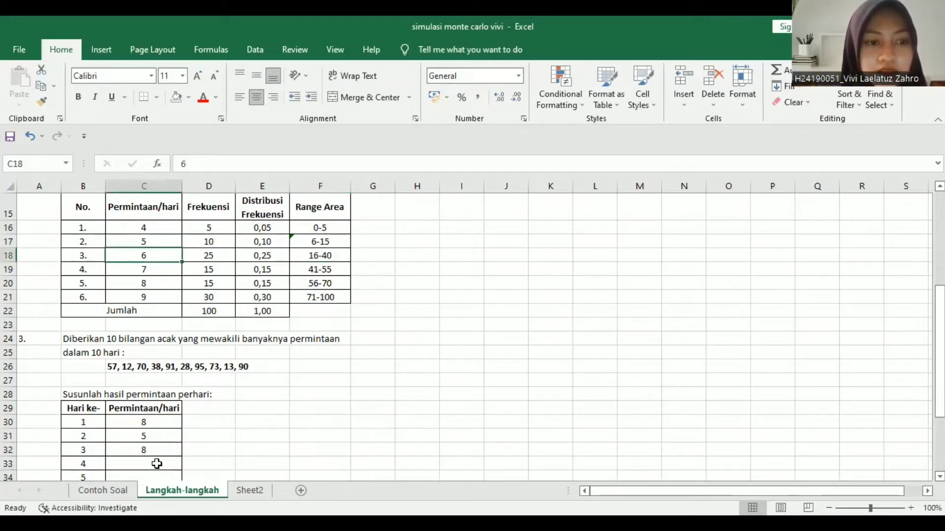
left_click(159, 464)
type("6")
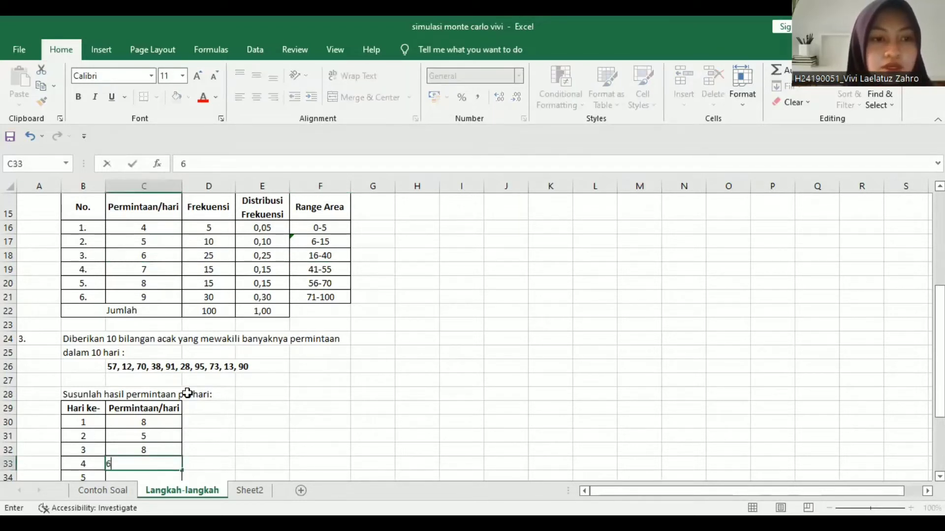
key("Return")
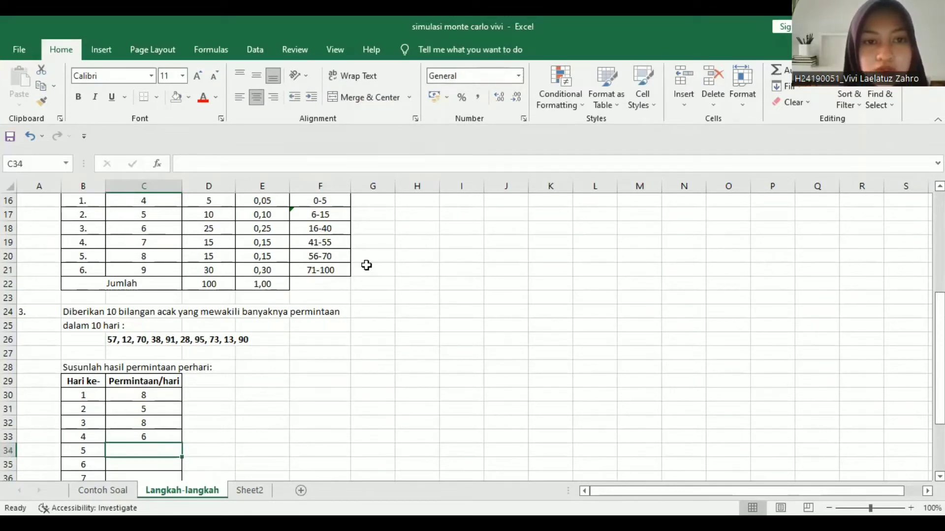
- Match random numbers 91 and 28 to their ranges and enter demands of 9 in C34 and 6 in C35 for days 5 and 6
left_click(348, 270)
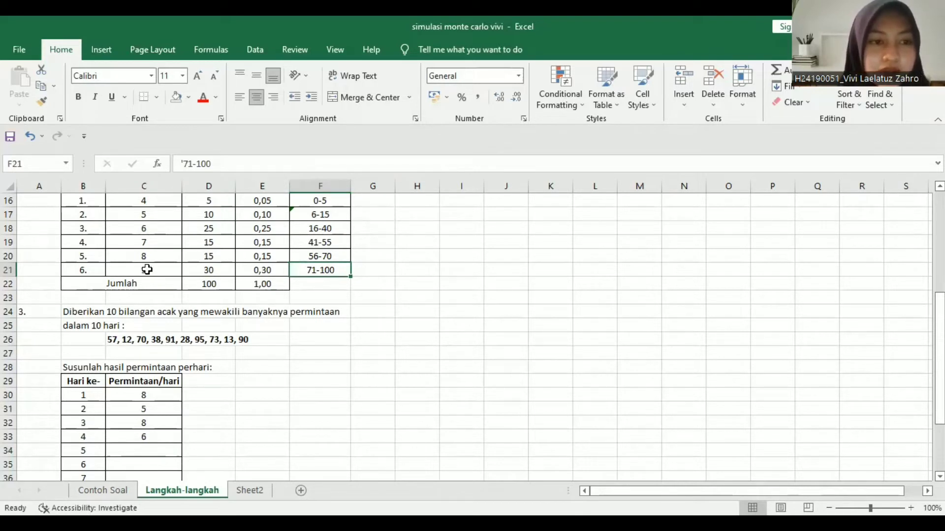
left_click(156, 451)
type("9")
key("Return")
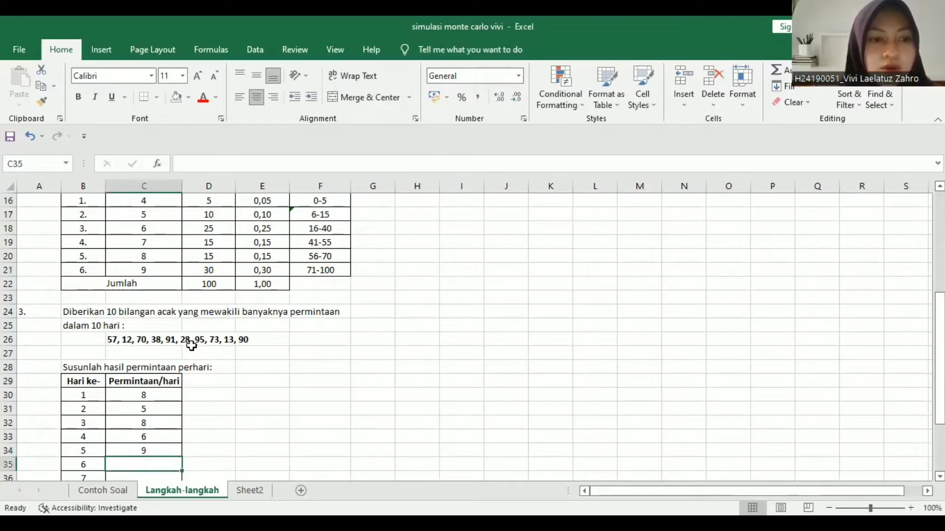
left_click(341, 234)
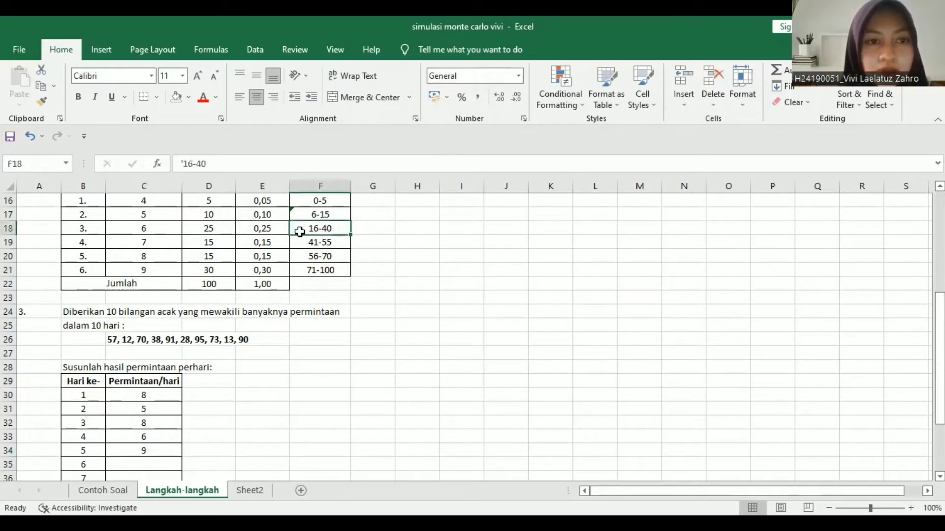
left_click(155, 464)
type("6")
key("Return")
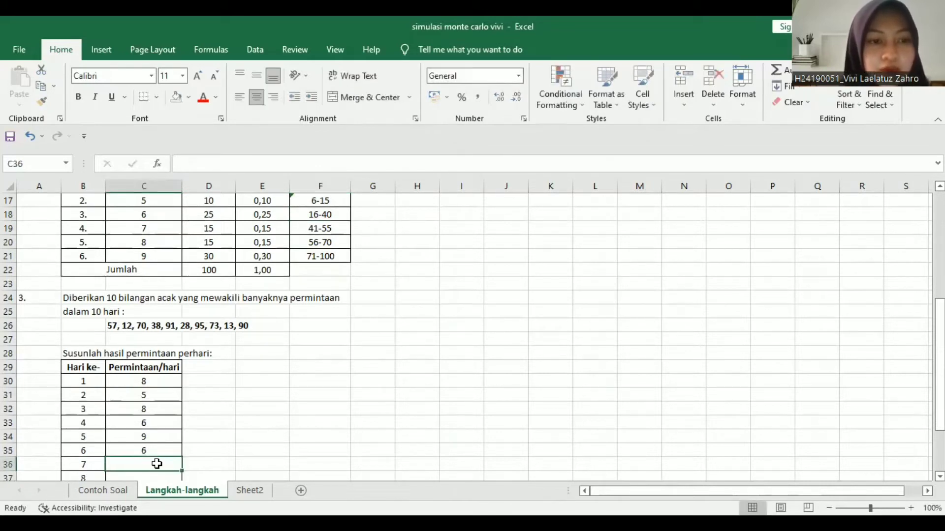
- Match random numbers 95 and 73 to the 71-100 range and enter a demand of 9 for both day 7 and day 8
left_click(340, 256)
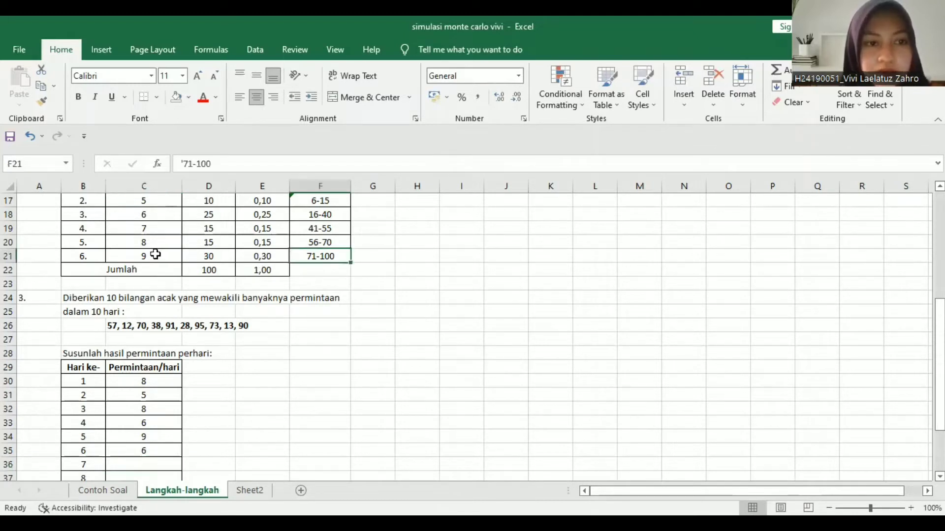
left_click(155, 254)
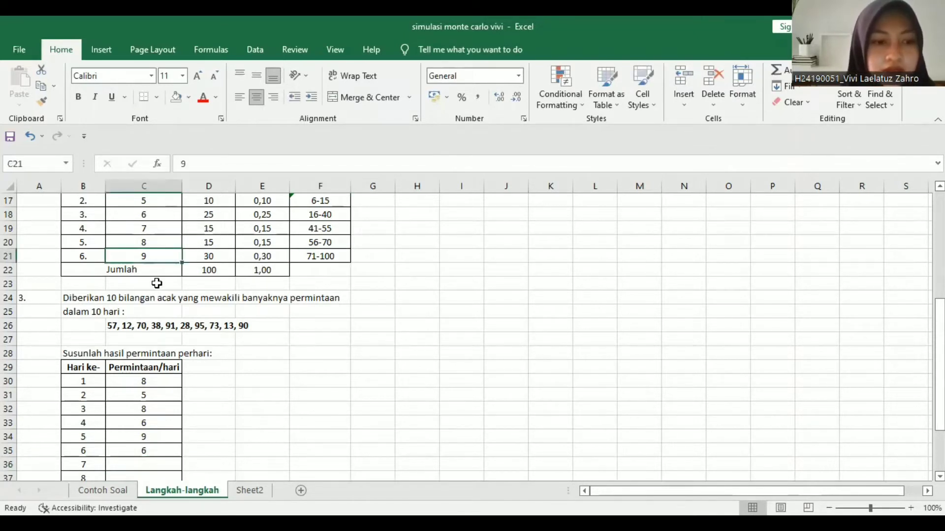
left_click(154, 464)
type("9")
key("Return")
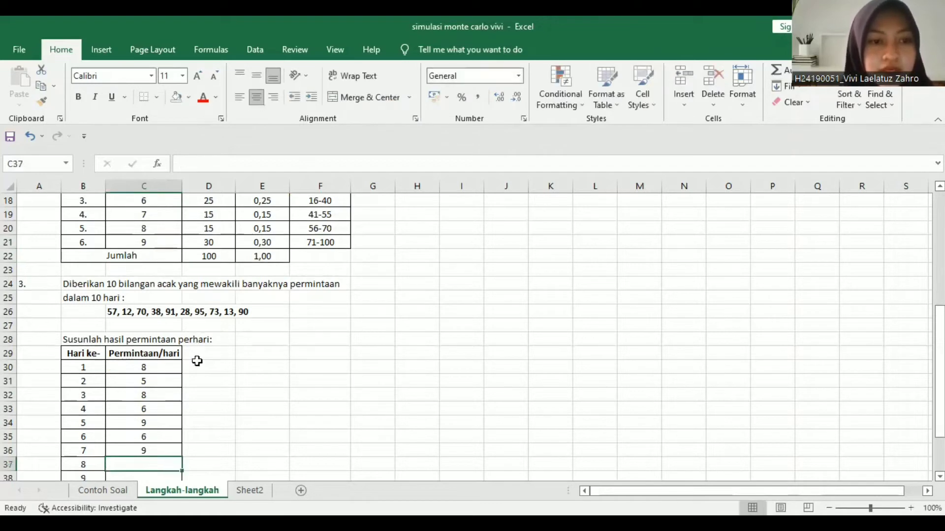
left_click(332, 242)
left_click(154, 245)
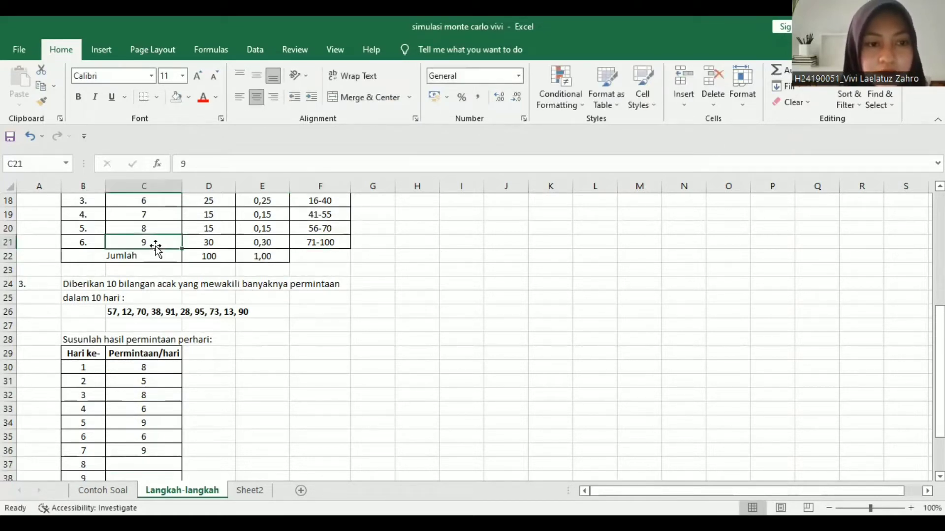
left_click(125, 459)
type("9")
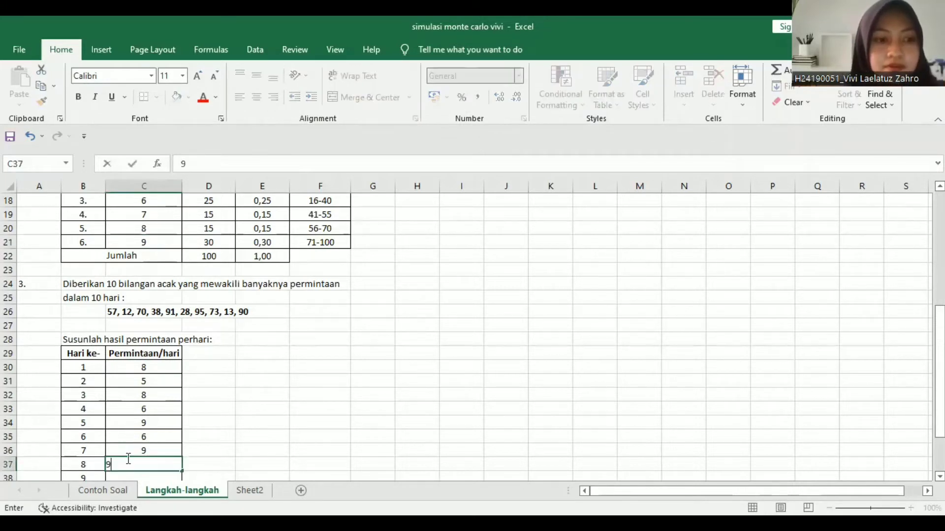
key("Return")
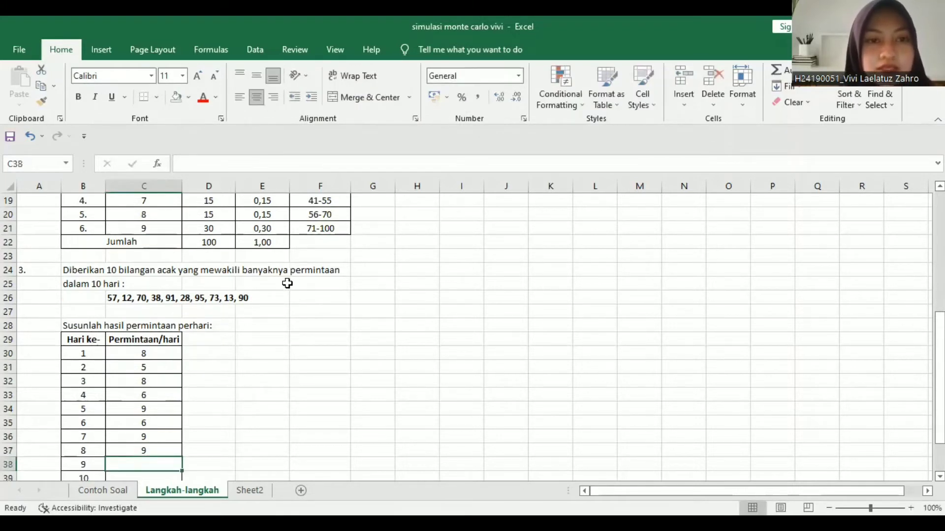
- Match random number 13 to the 6-15 range and enter a demand of 5 for day 9 in C38
scroll(317, 236, "up", 1)
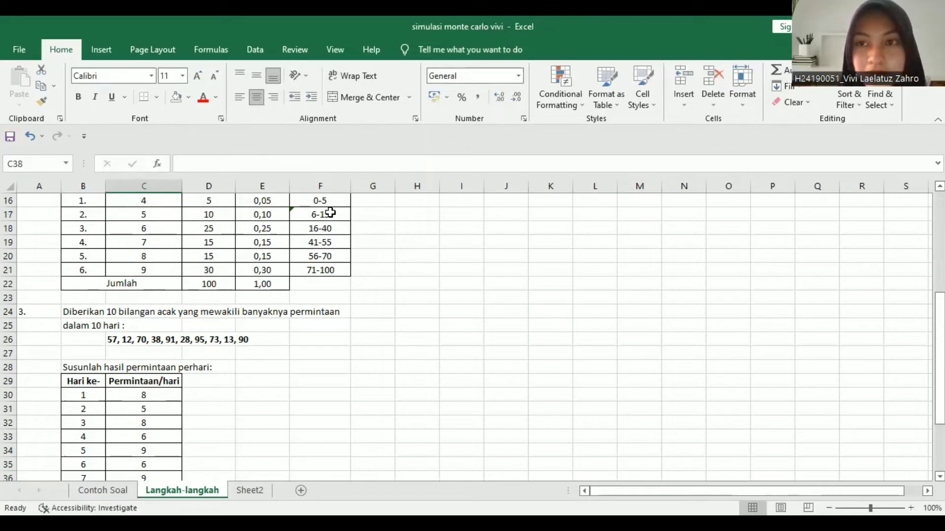
left_click(330, 214)
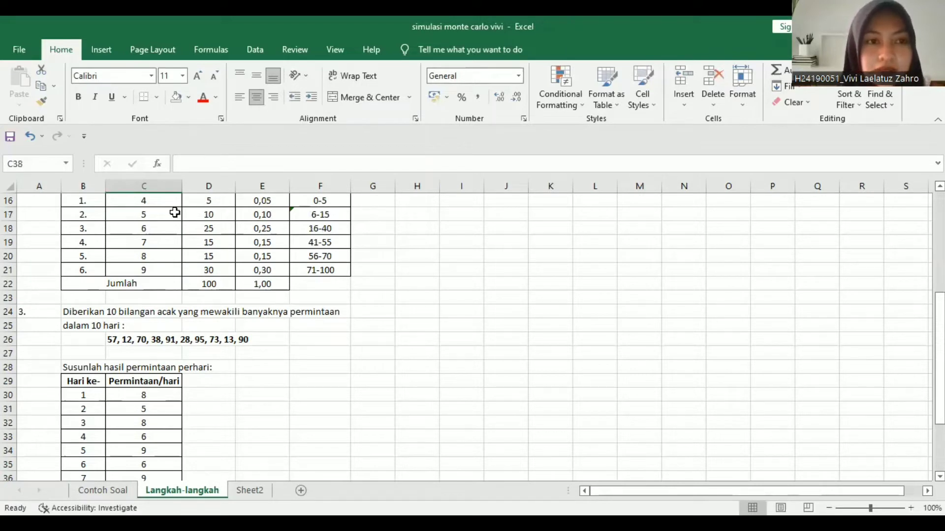
left_click(148, 213)
left_click(144, 477)
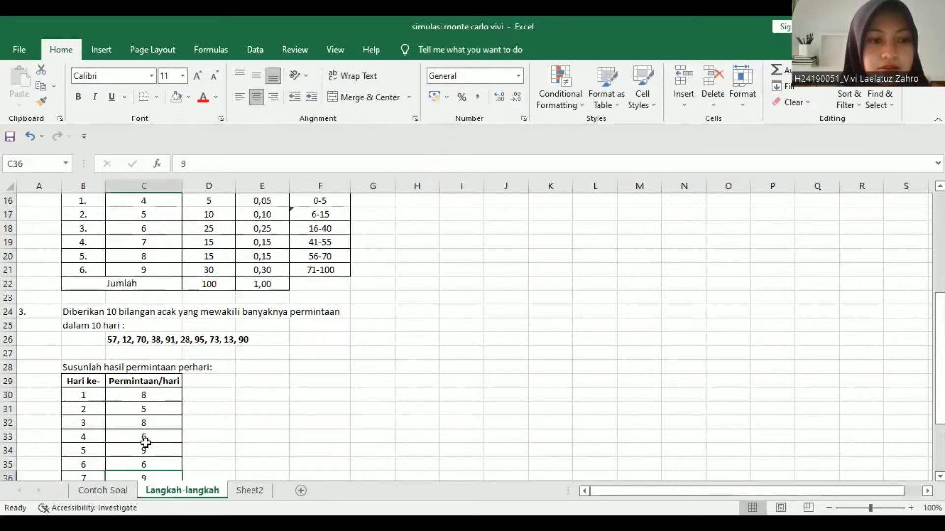
scroll(150, 426, "down", 2)
left_click(150, 425)
type("5")
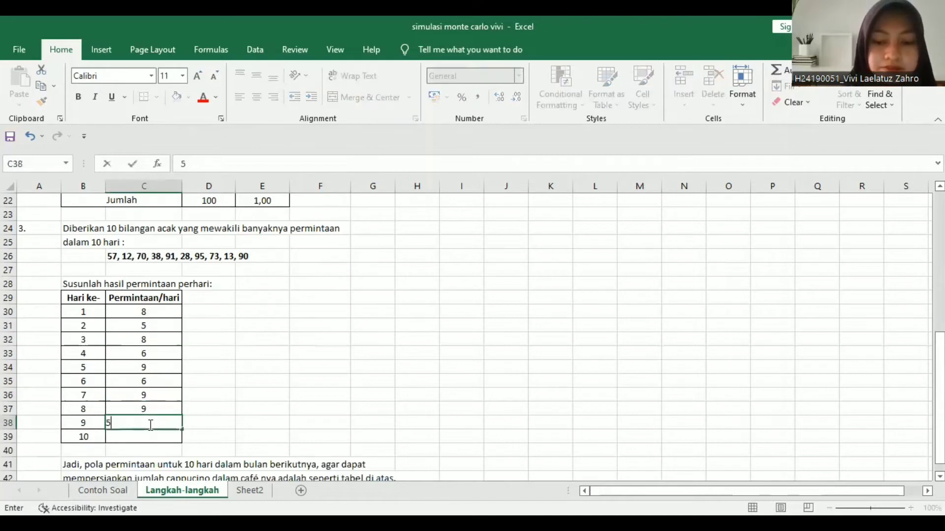
key("Return")
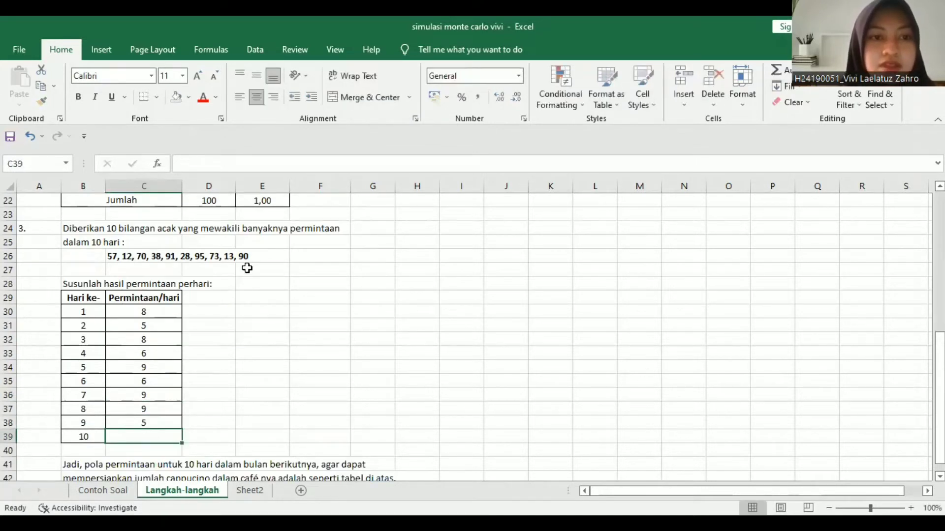
- Match random number 90 to the 71-100 range and complete the table with a demand of 9 for day 10 in C39
scroll(255, 236, "up", 1)
scroll(319, 232, "down", 1)
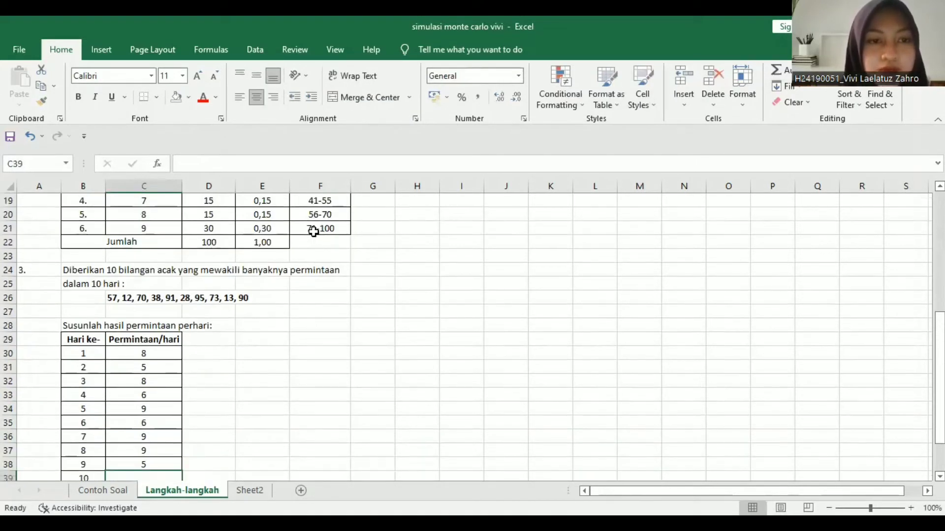
left_click(166, 229)
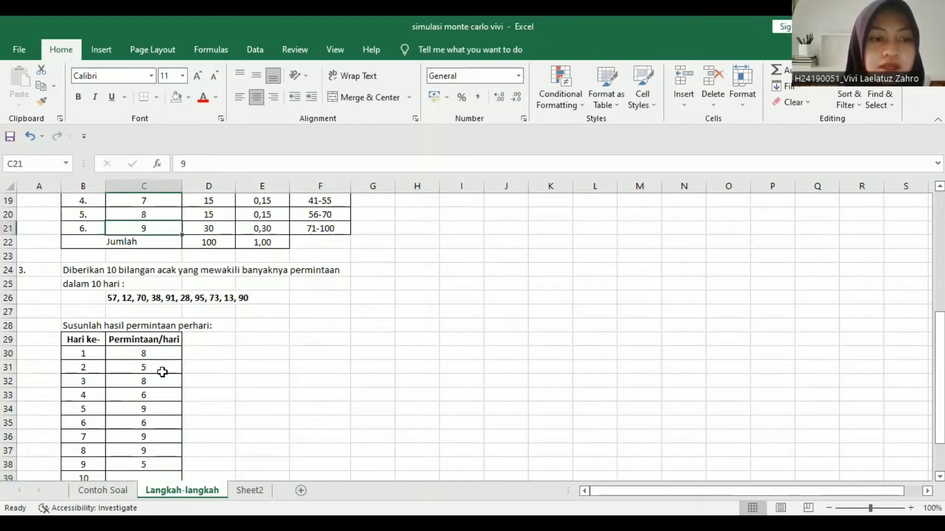
scroll(163, 372, "down", 2)
left_click(158, 395)
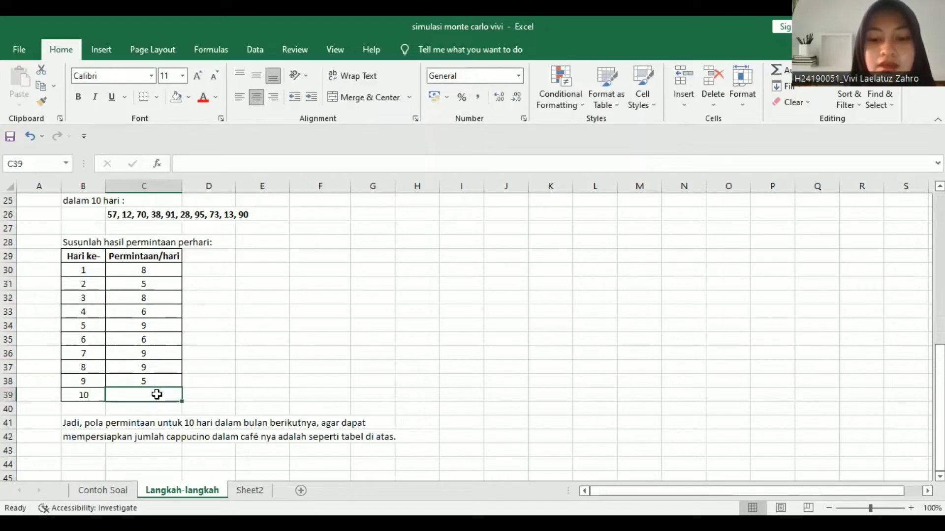
type("9")
left_click(255, 353)
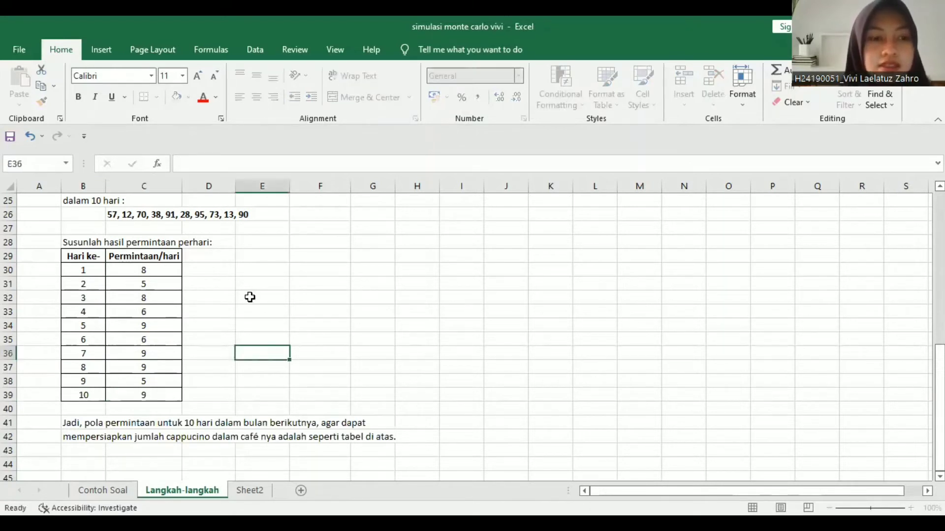
- Fill the daily demand results in C30:C39 with yellow
left_click_drag(167, 274, 156, 386)
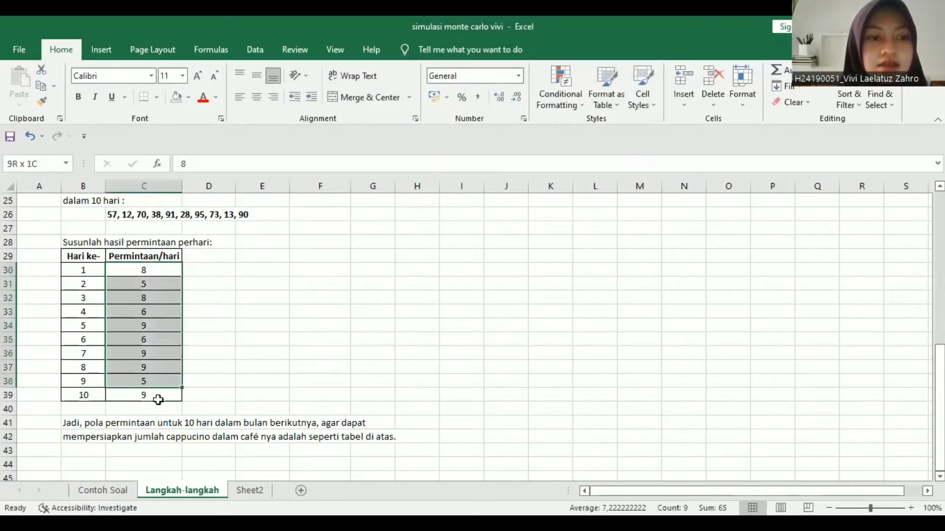
key("shift+Down")
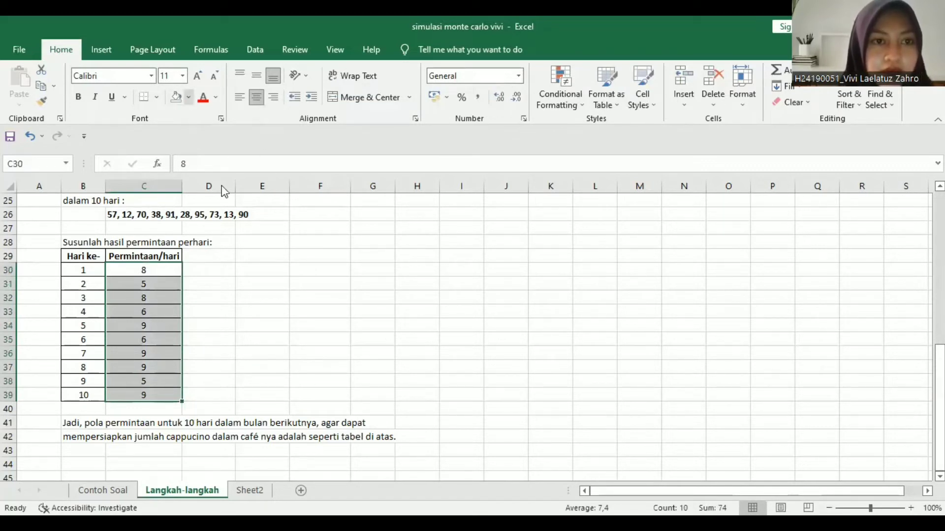
key("alt+h")
key("h")
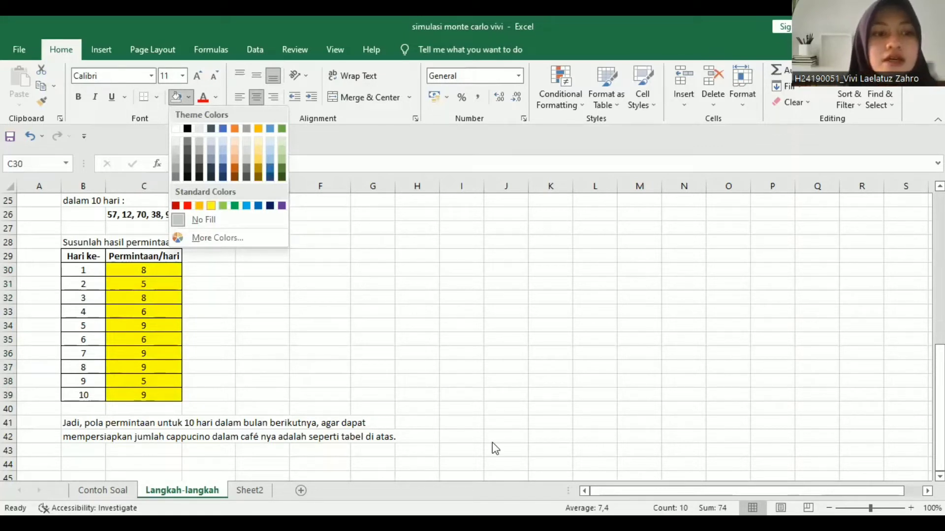
left_click(263, 297)
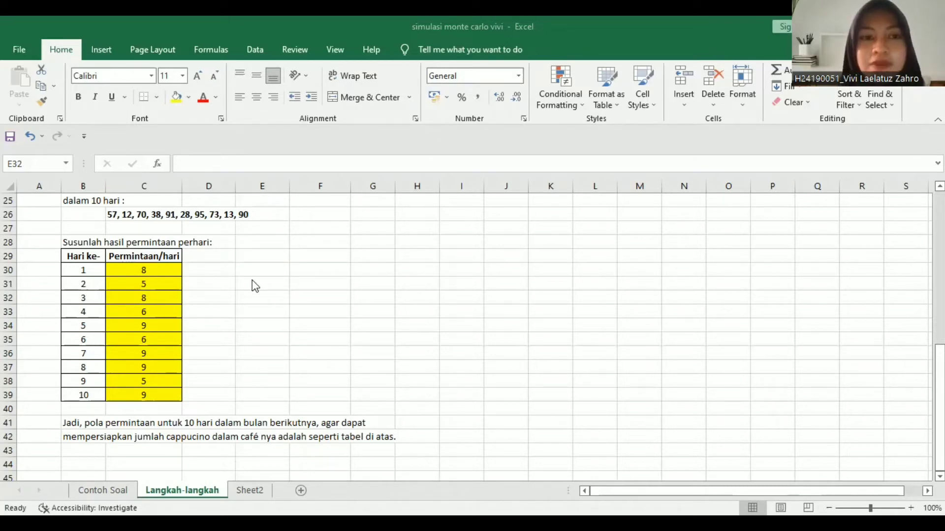
scroll(252, 281, "up", 5)
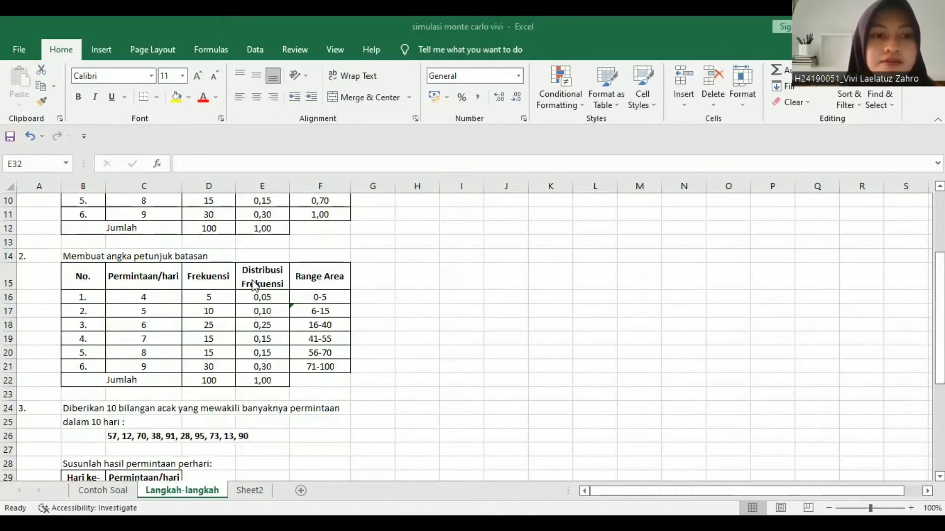
scroll(254, 286, "up", 3)
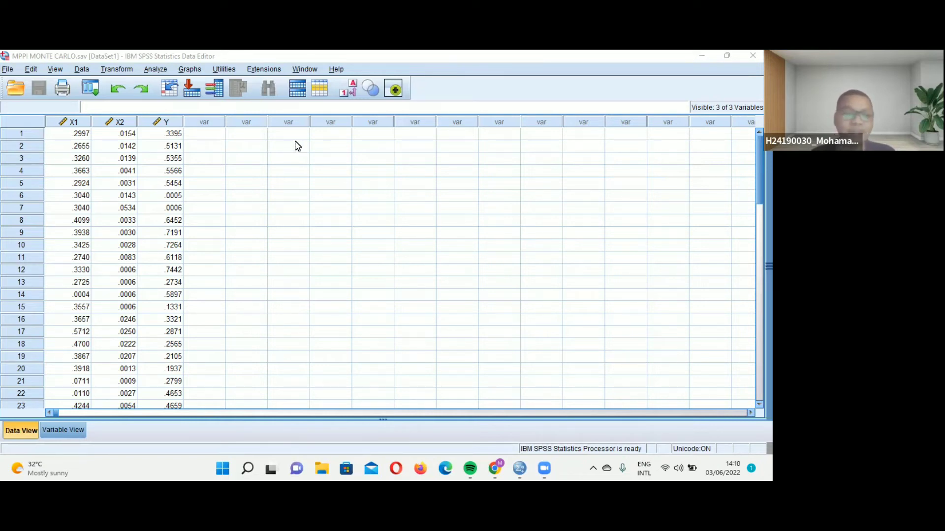
- Switch to the MPPI MONTE CARLO.sav dataset in SPSS Statistics and look over the X1, X2 and Y variable columns
left_click(74, 122)
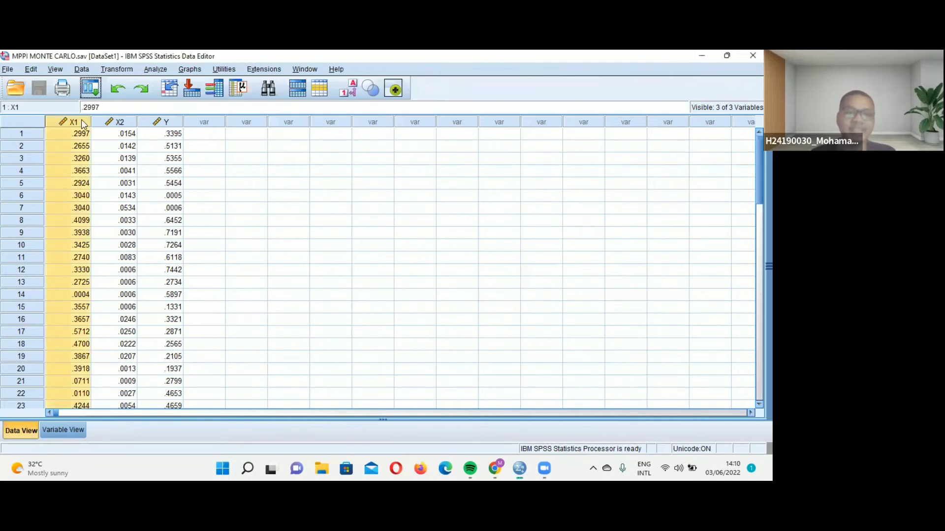
left_click(113, 122)
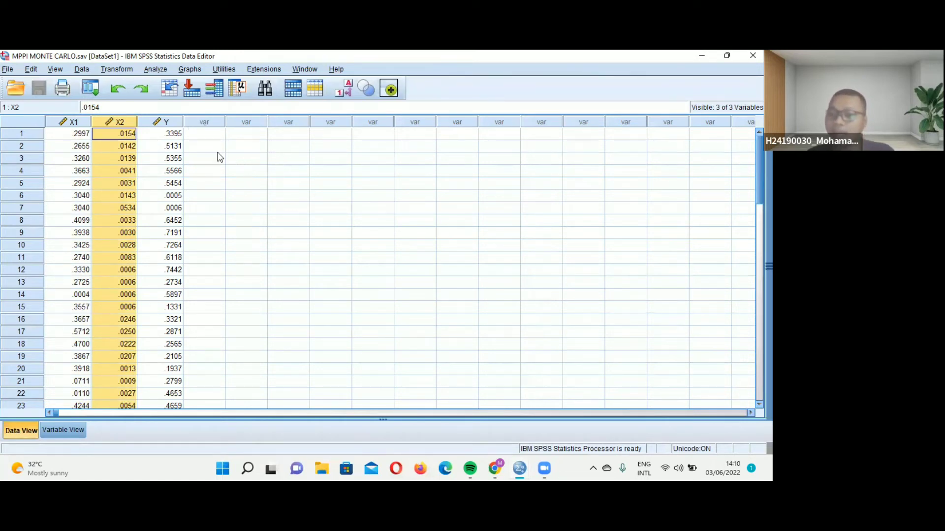
left_click(176, 123)
left_click(75, 121)
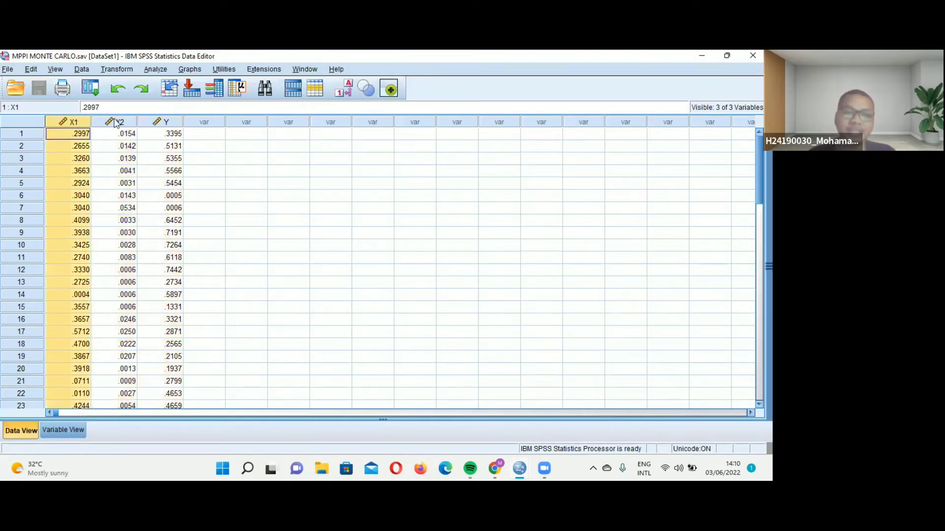
left_click(118, 123)
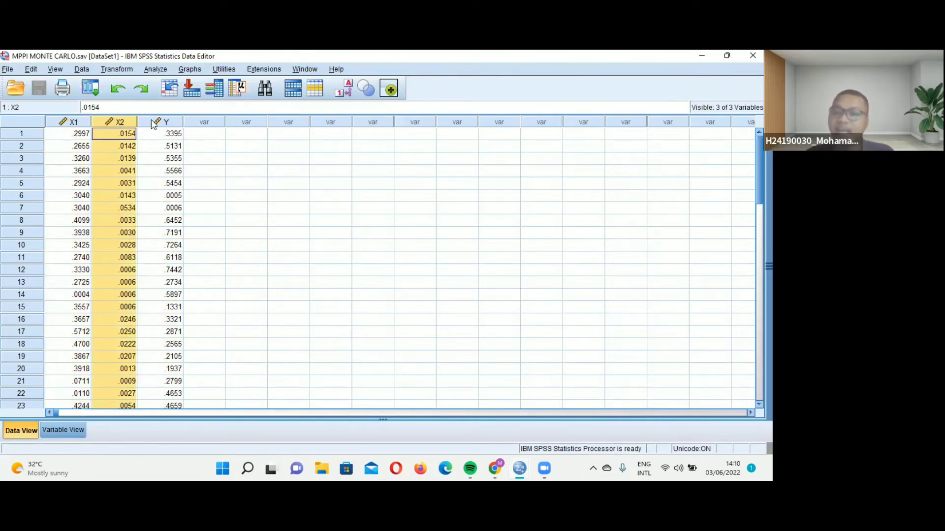
left_click(168, 124)
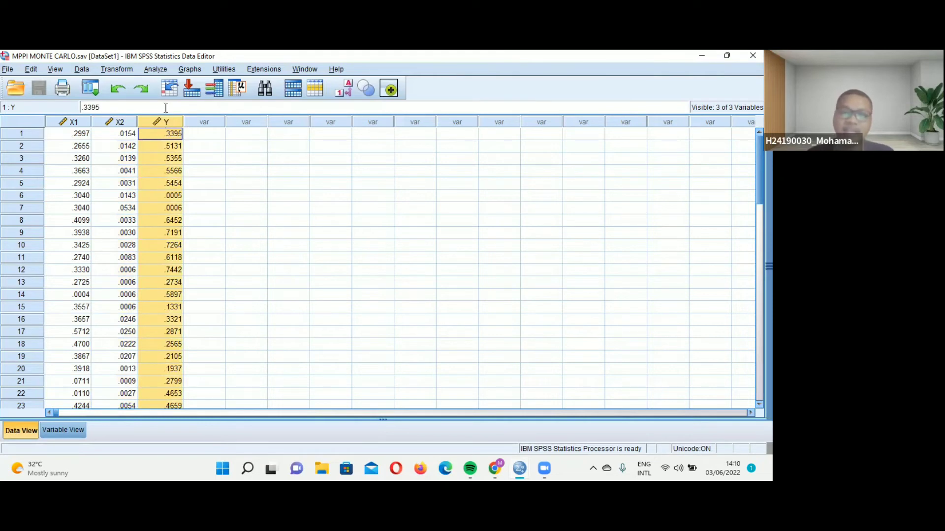
- Browse the Y column's cases down to the end of the data and return to the first case
left_click(159, 158)
key("Down")
key("Down")
key("Down")
key("Down")
key("Down")
key("Down")
key("Down")
key("Down")
key("Down")
key("Down")
key("Down")
key("Down")
key("Down")
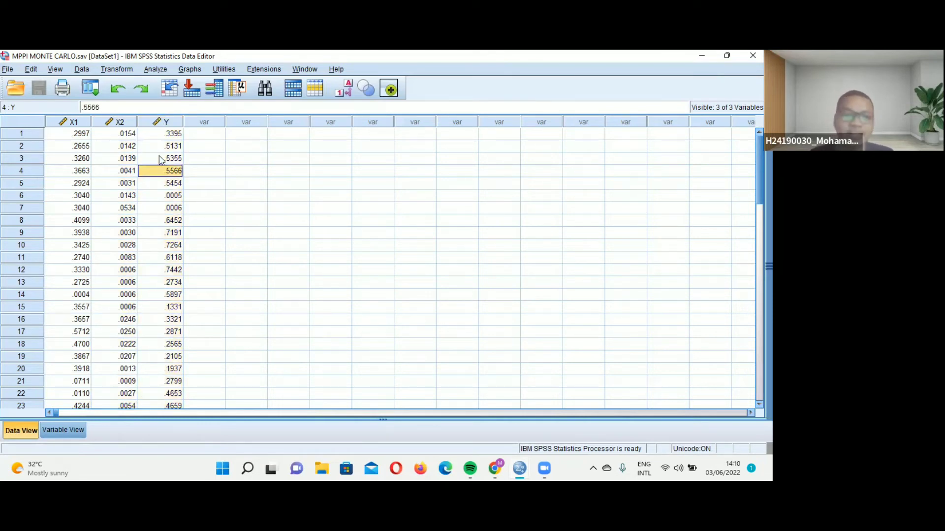
key("Down")
key("Down")
key("Down")
key("Down")
key("Down")
key("Down")
key("Down")
key("Down")
key("Down")
key("Down")
key("Down")
key("Down")
key("Down")
key("Down")
key("Down")
key("Down")
key("Down")
key("Down")
key("Down")
key("Down")
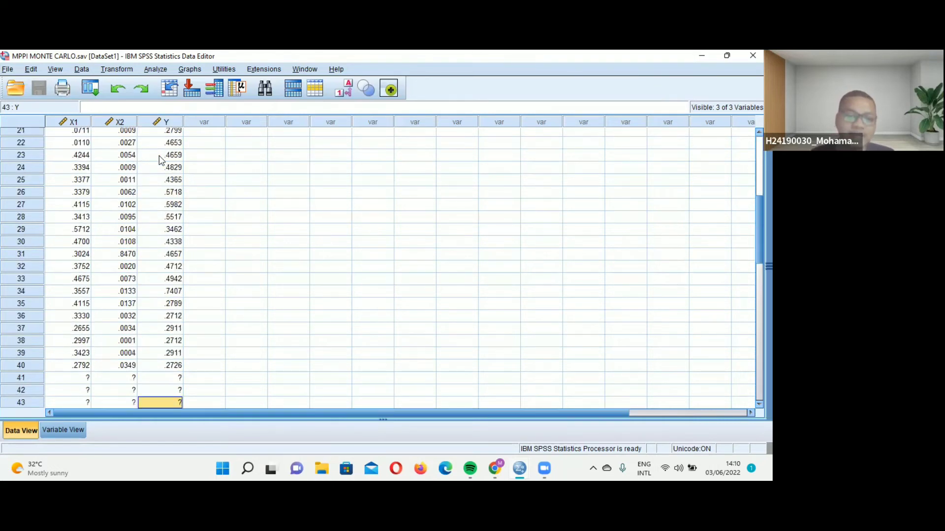
key("Down")
key("Up")
key("Up")
key("Up")
key("Up")
key("Up")
key("Up")
key("Up")
key("Up")
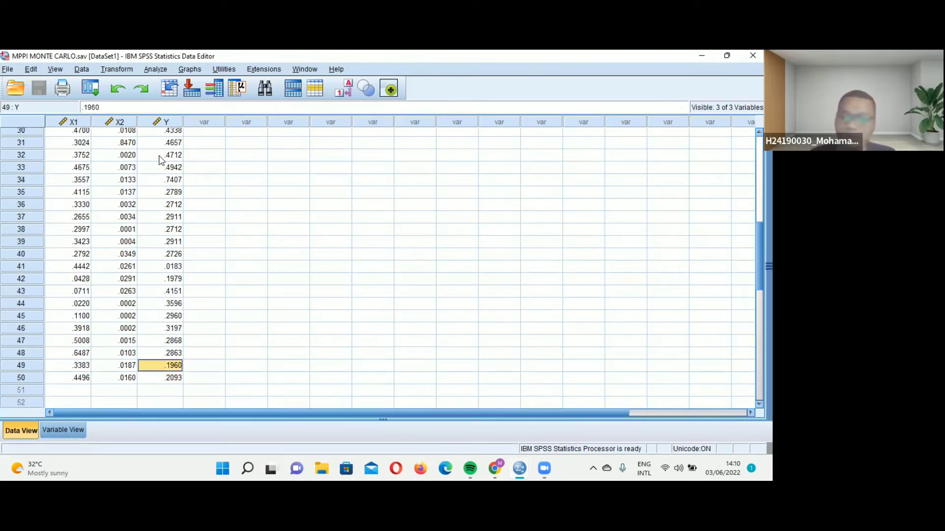
key("Up")
key("Up")
key("Up")
key("Up")
key("Up")
key("Up")
key("Up")
key("Up")
key("Up")
key("Up")
key("Up")
key("Up")
key("Up")
key("Up")
key("Up")
key("Up")
key("Up")
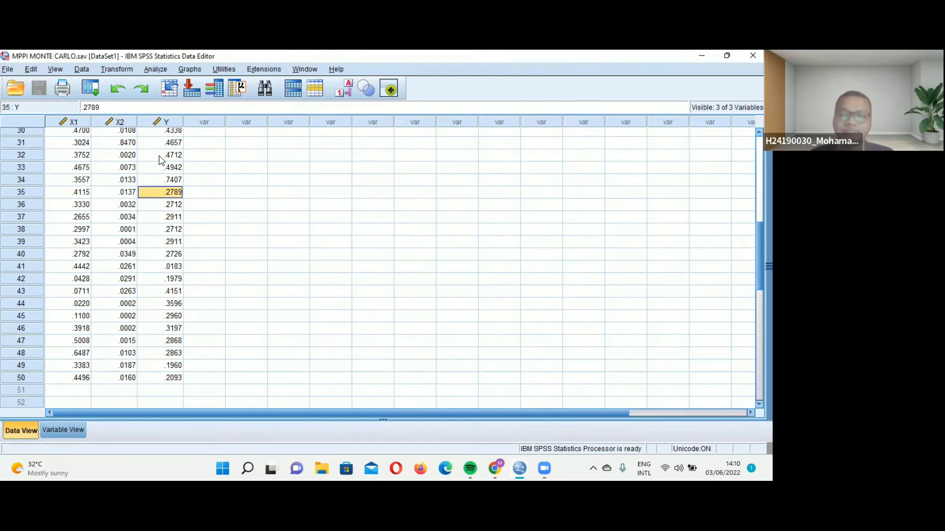
key("ctrl+Up")
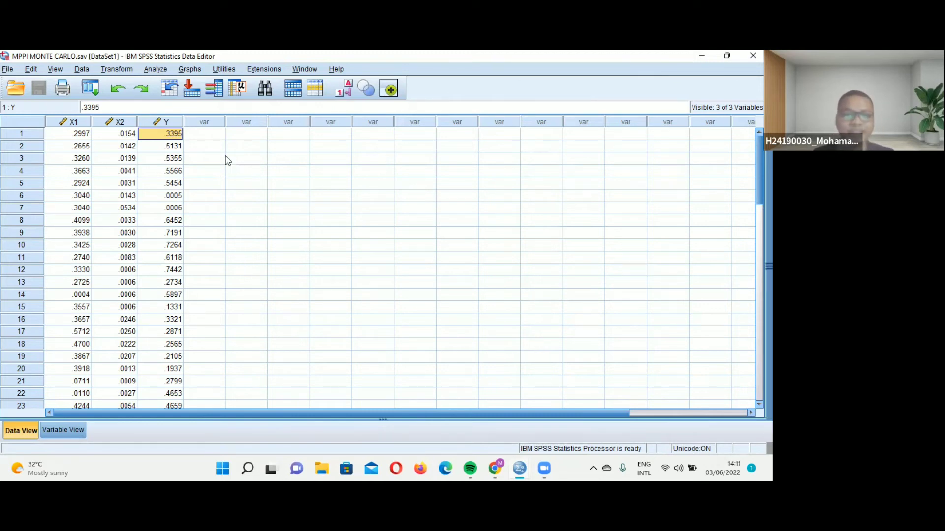
- Set up a linear regression with Y as the dependent variable and X1 and X2 as the independent variables
left_click(160, 69)
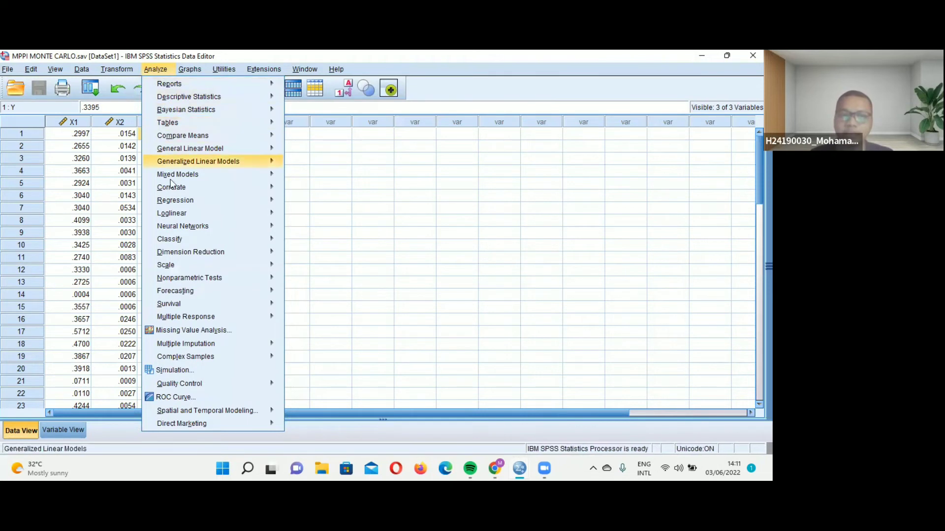
mouse_move(172, 202)
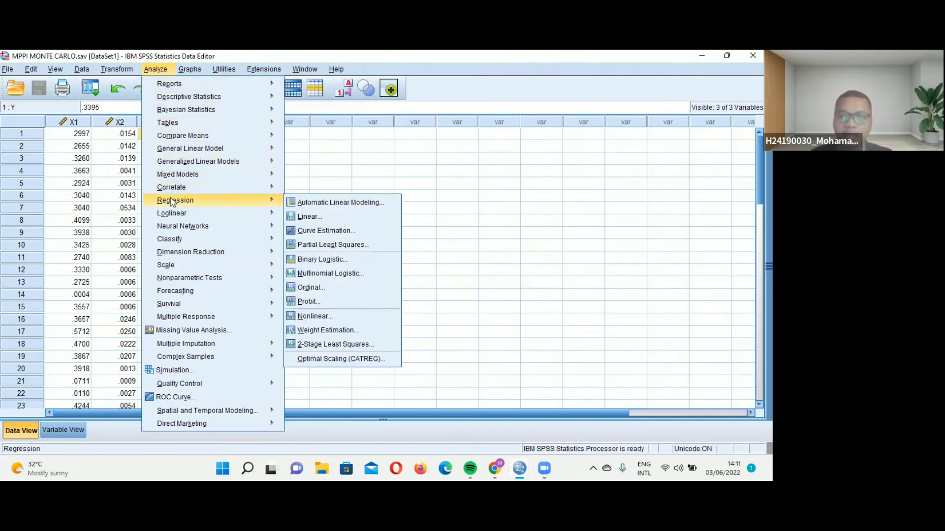
left_click(314, 217)
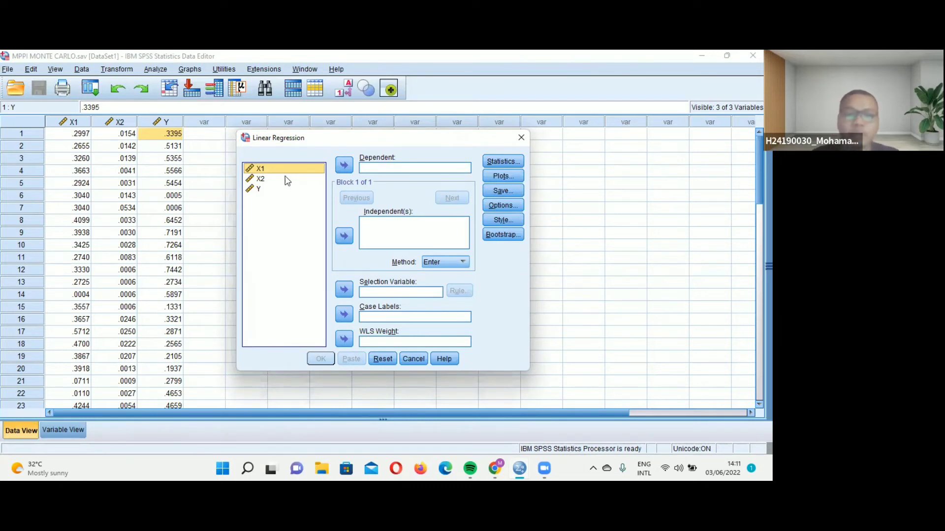
left_click(255, 190)
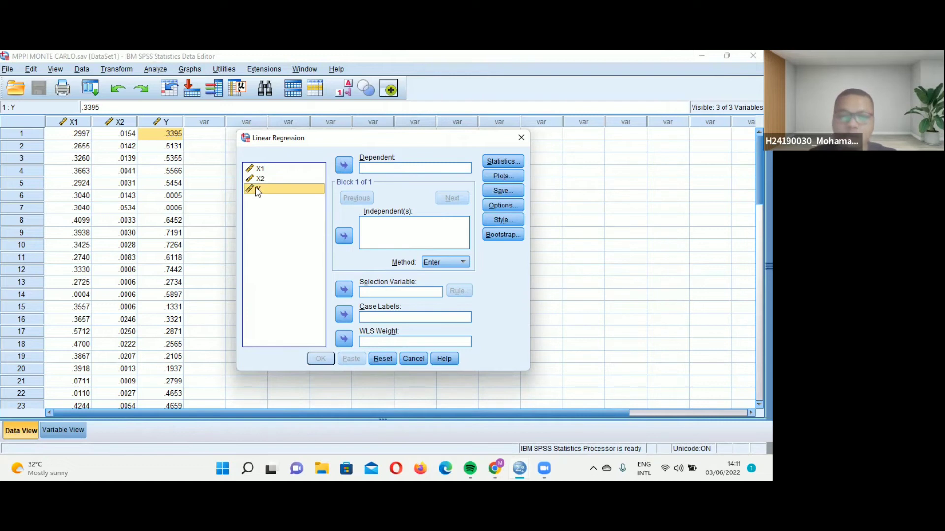
left_click_drag(258, 191, 369, 164)
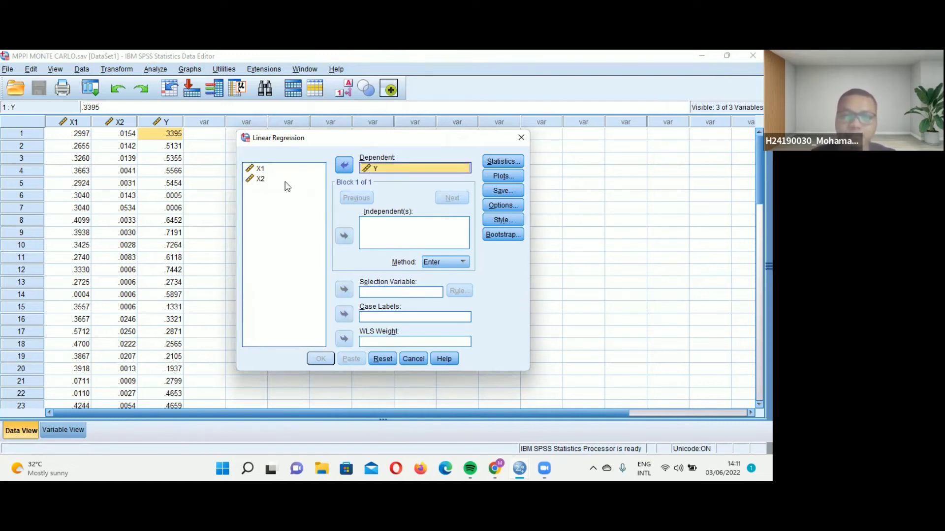
left_click(259, 169)
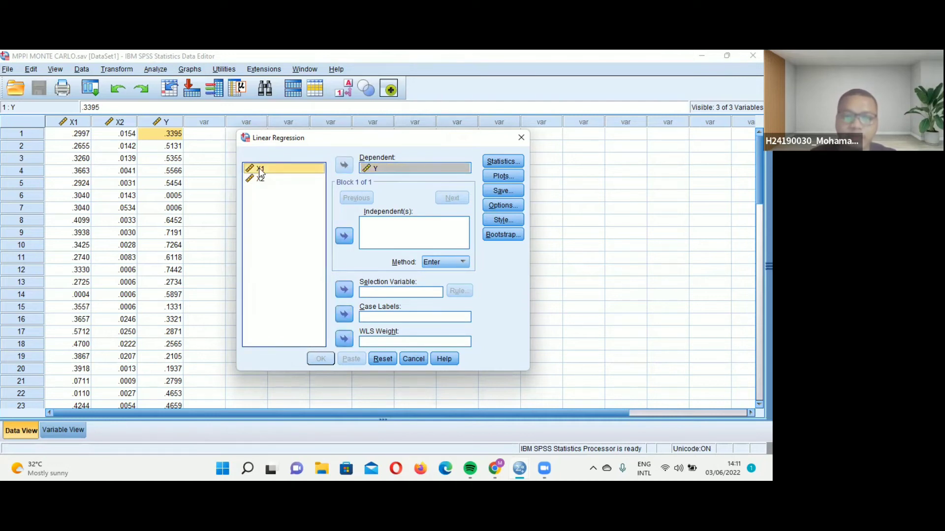
left_click_drag(259, 167, 371, 227)
left_click_drag(262, 182, 366, 235)
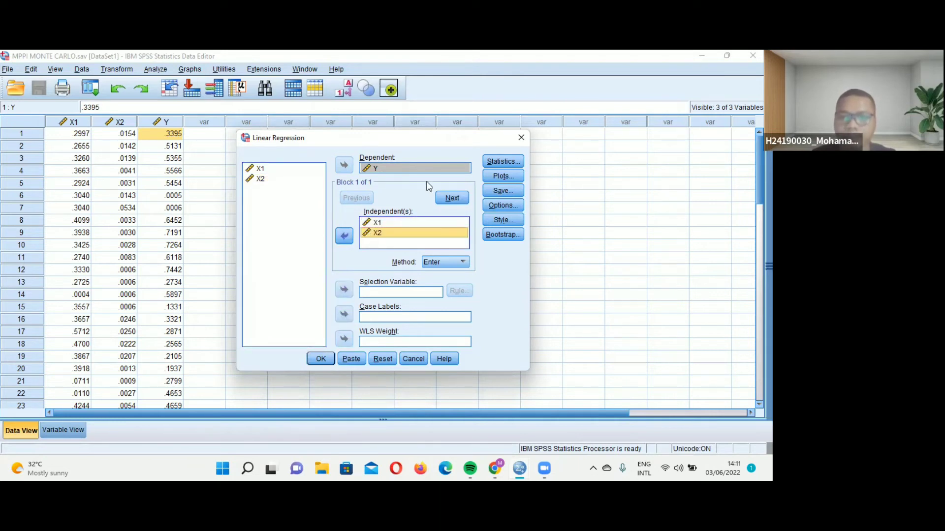
- Choose to save the unstandardized residuals and run the linear regression
left_click(495, 190)
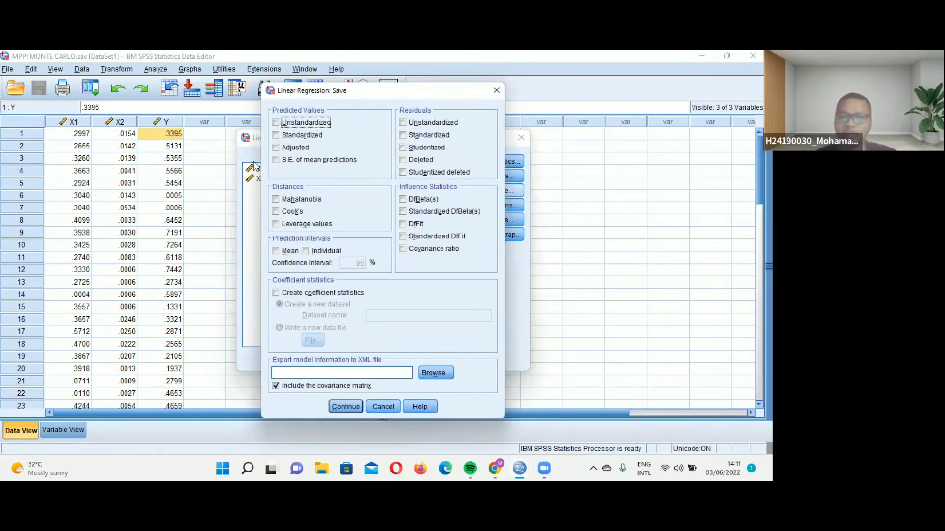
left_click(431, 127)
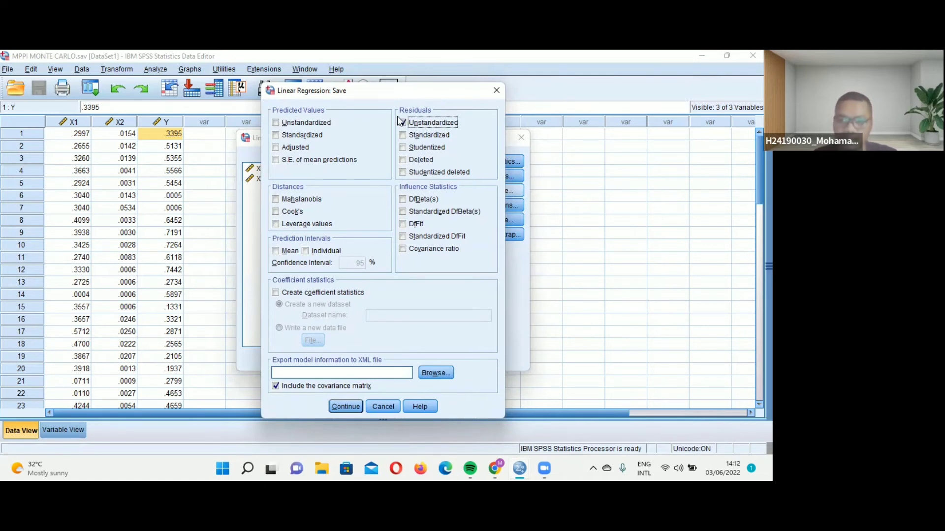
left_click(339, 406)
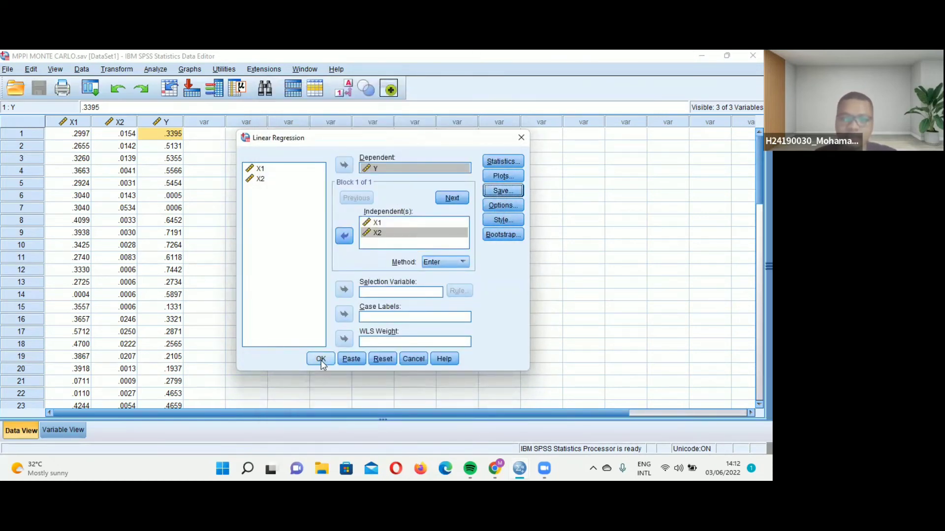
left_click(320, 360)
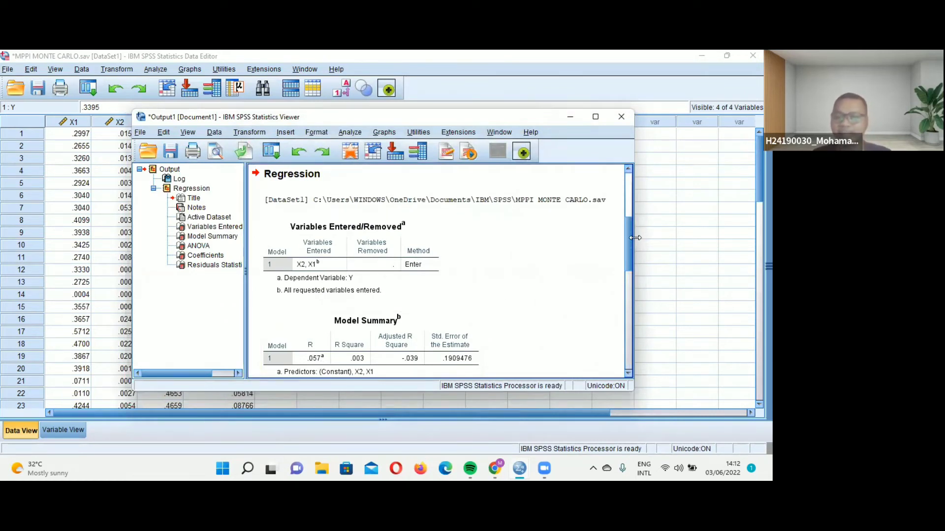
- Look over the regression output, minimize the viewer and inspect the saved residual column in the data
left_click(627, 210)
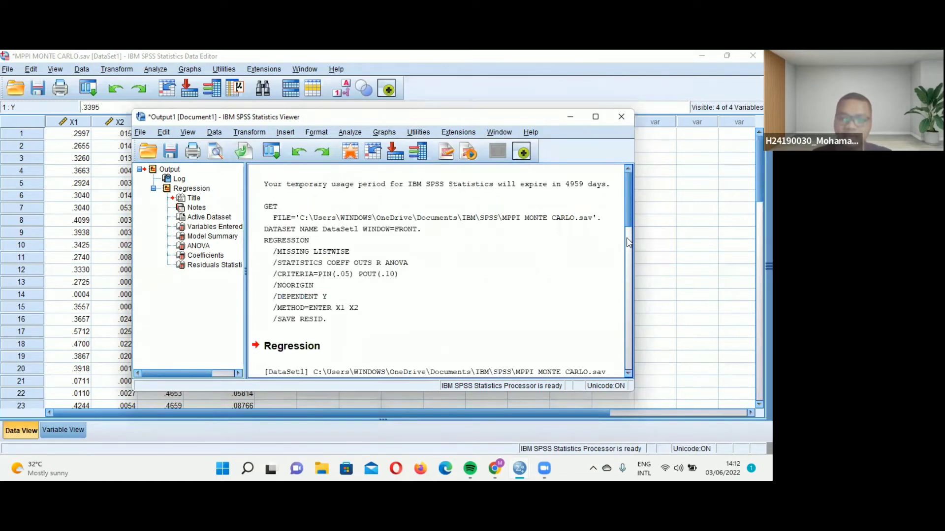
left_click_drag(627, 208, 608, 232)
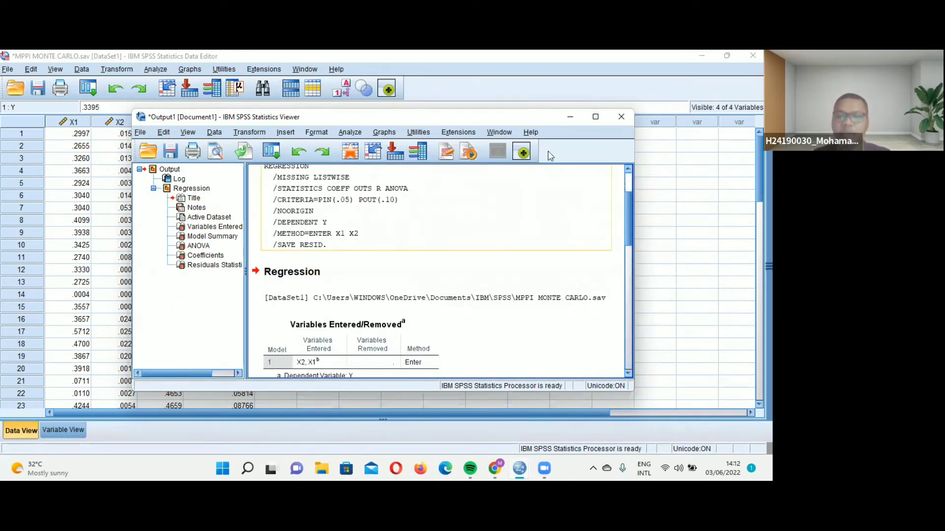
left_click(567, 120)
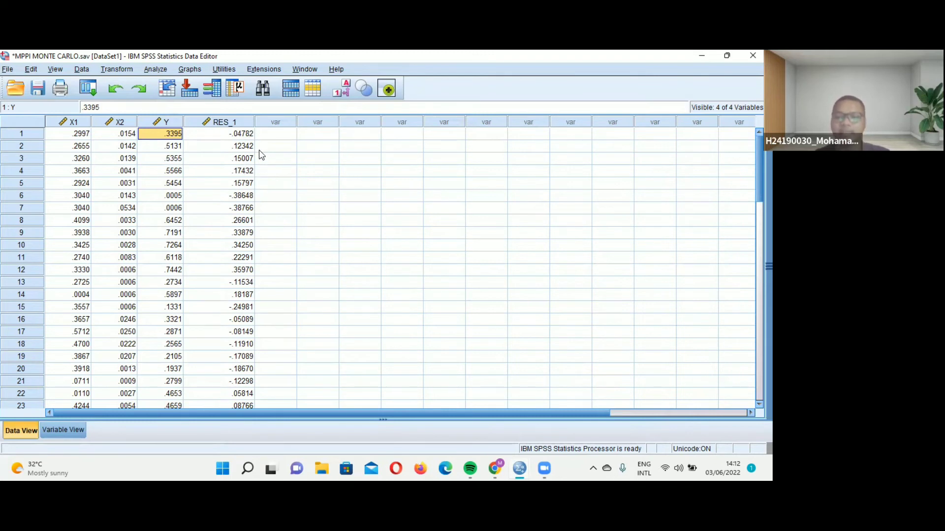
left_click(228, 123)
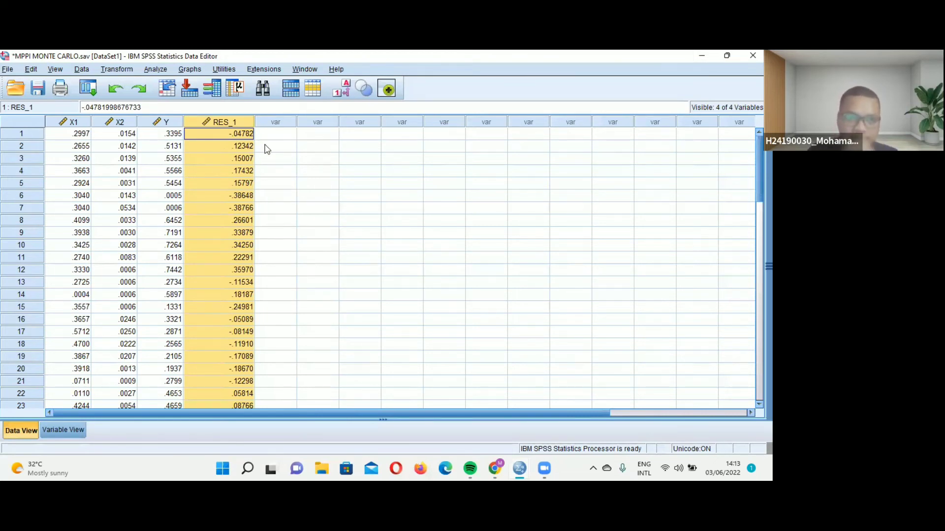
- Run a one-sample Kolmogorov-Smirnov test of the unstandardized residuals against the Normal distribution and review its output
left_click(155, 69)
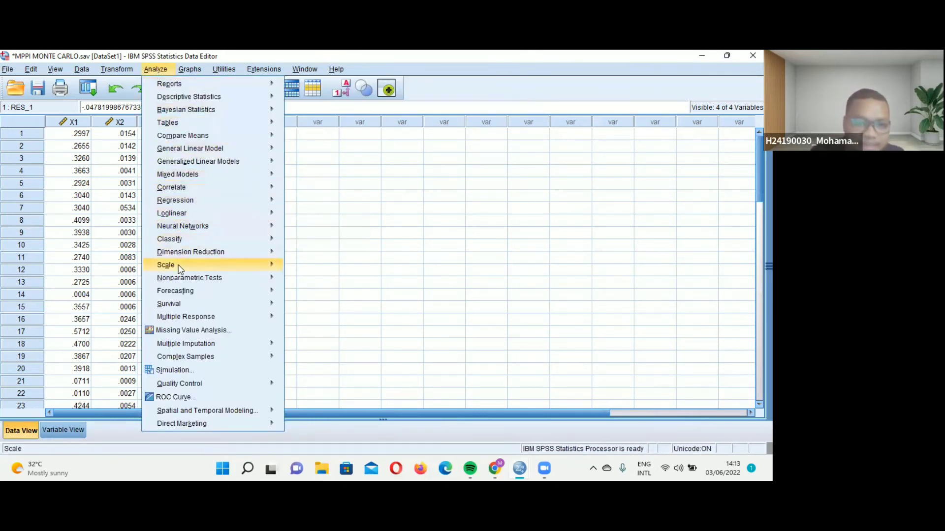
mouse_move(179, 279)
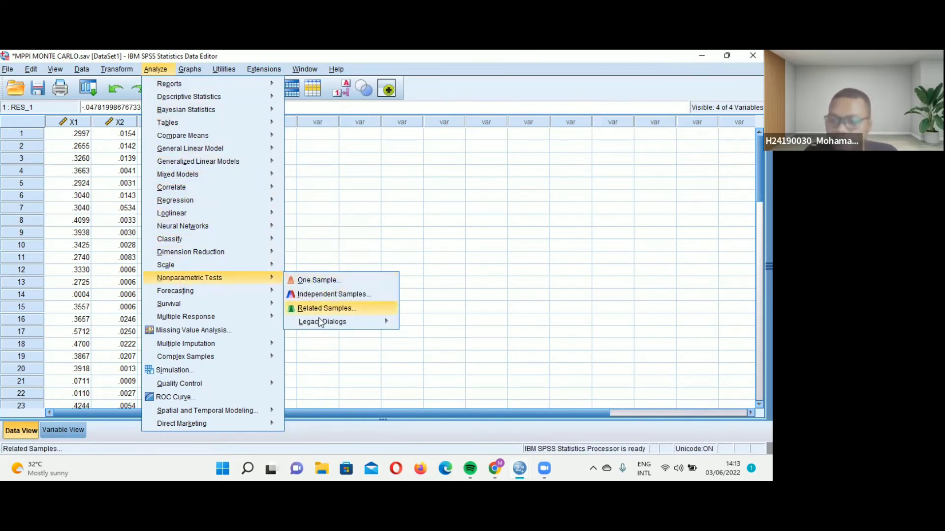
mouse_move(321, 328)
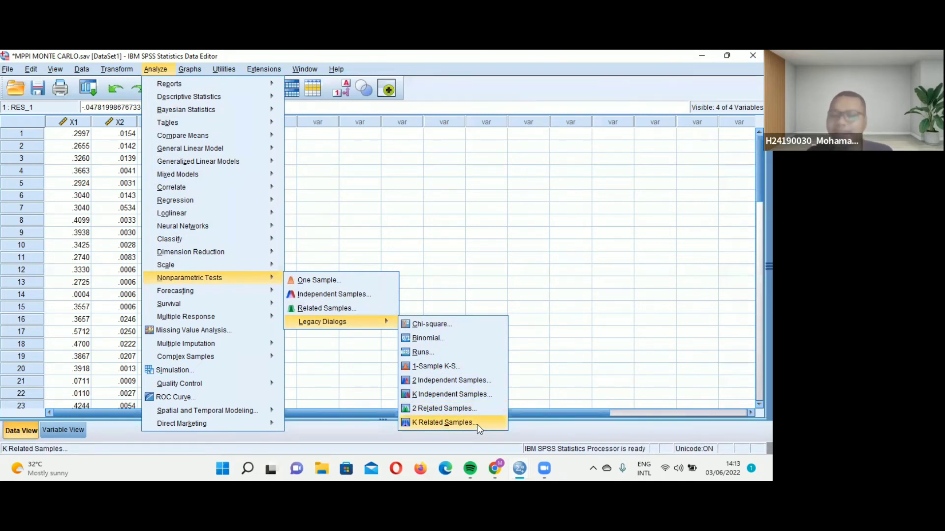
left_click(440, 370)
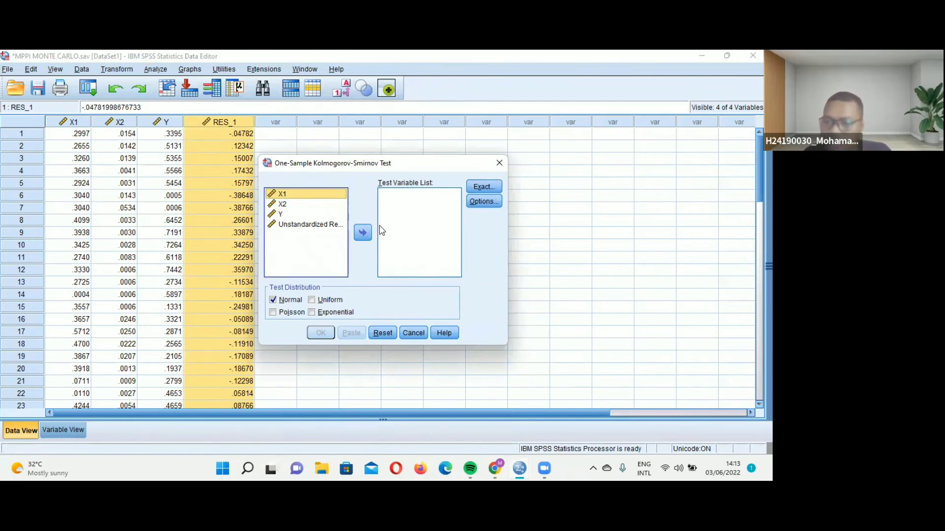
left_click(315, 226)
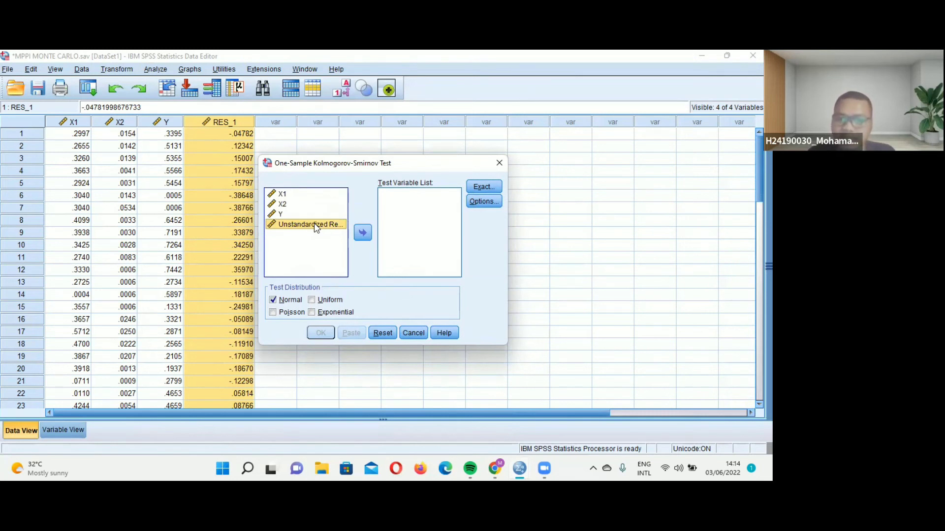
left_click_drag(315, 227, 392, 204)
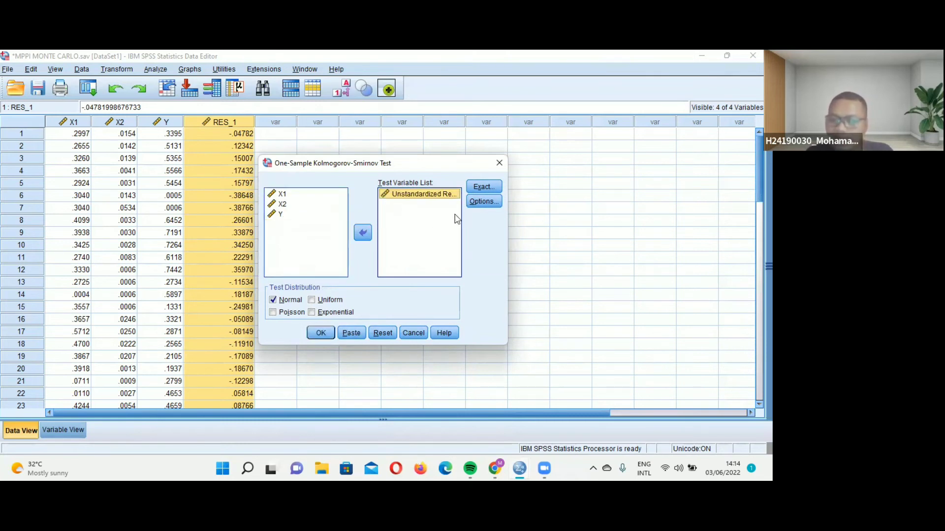
left_click(321, 335)
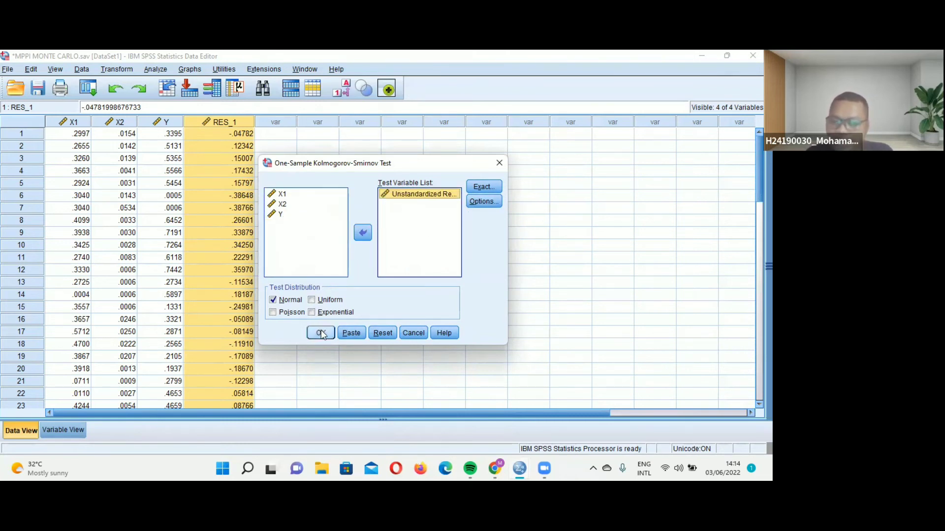
left_click(321, 334)
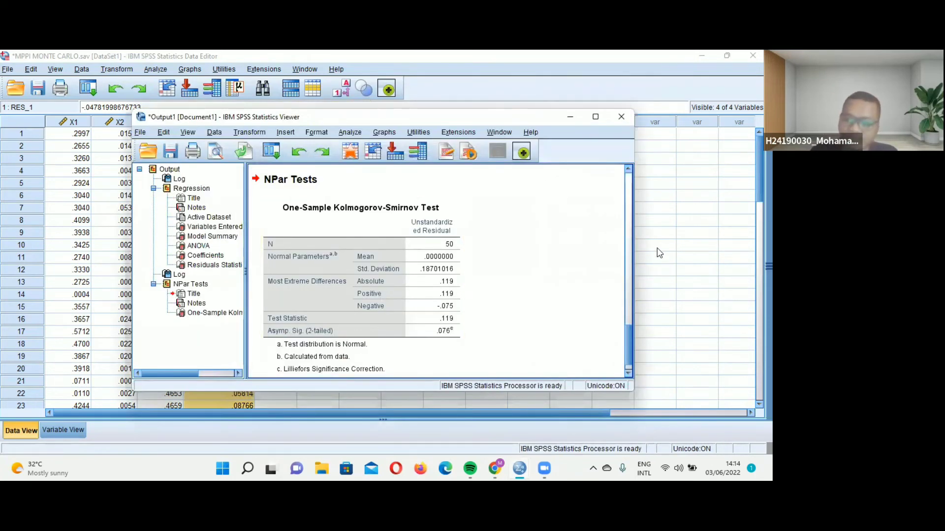
left_click(627, 210)
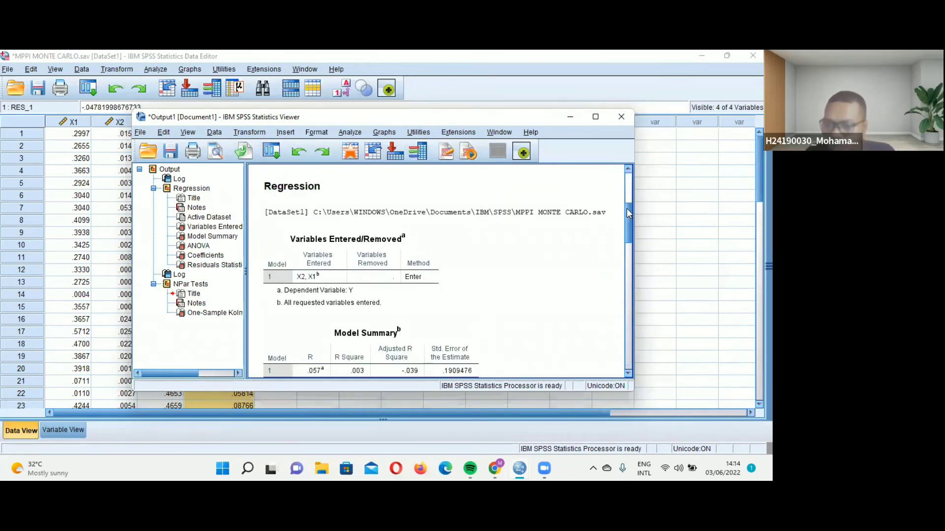
left_click_drag(628, 232, 629, 360)
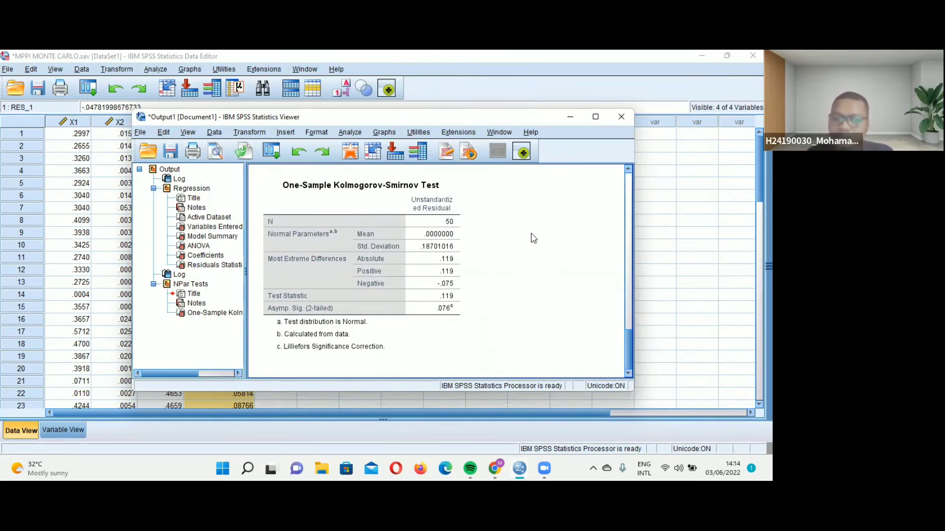
left_click(369, 295)
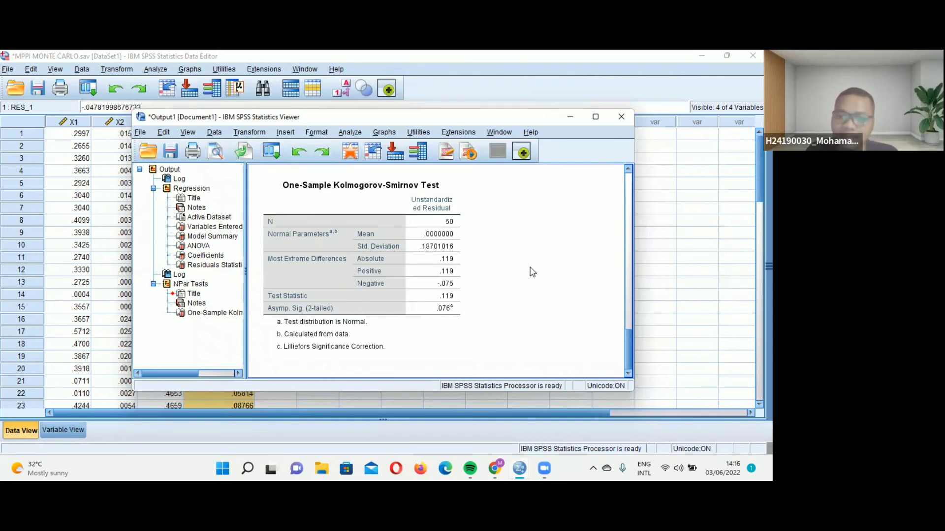
- Rerun the one-sample Kolmogorov-Smirnov test on the residuals with the Monte Carlo method, 99% confidence level and 10000 samples, and view the result table
left_click(348, 134)
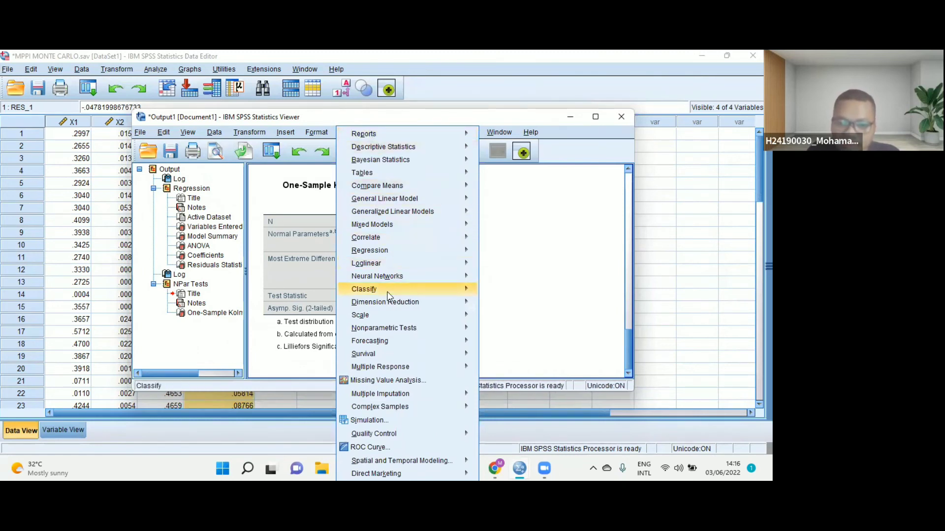
mouse_move(391, 330)
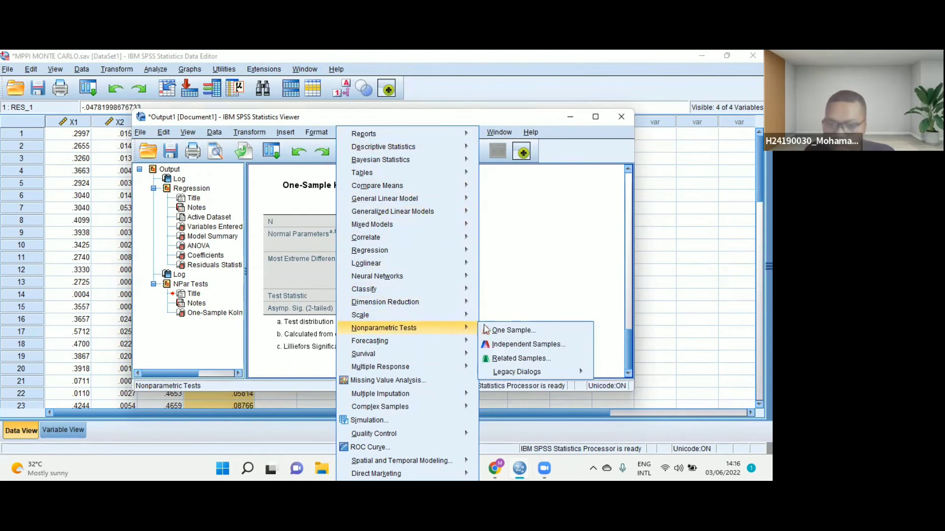
mouse_move(513, 374)
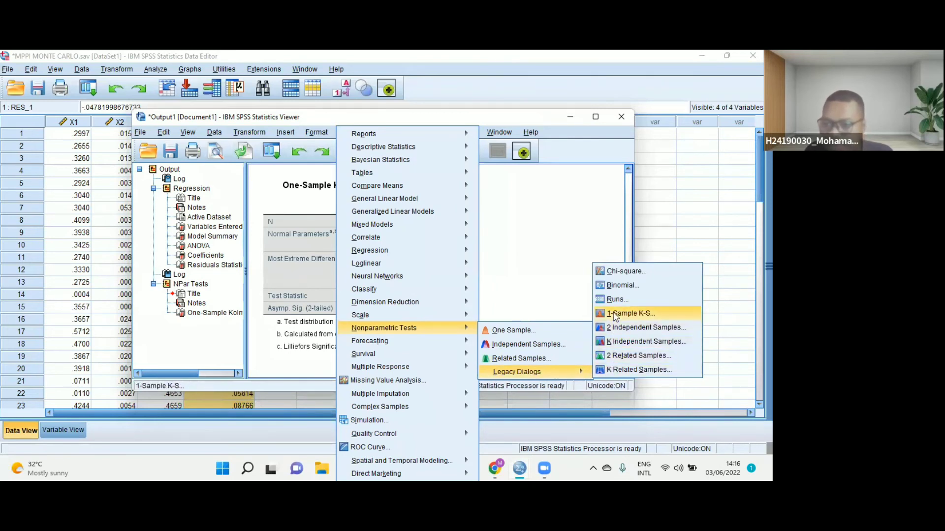
left_click(615, 313)
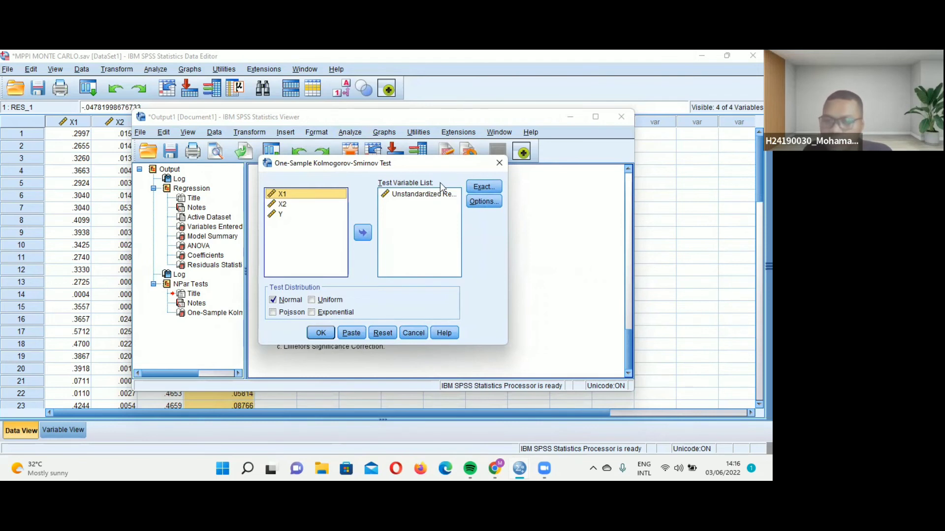
left_click(476, 186)
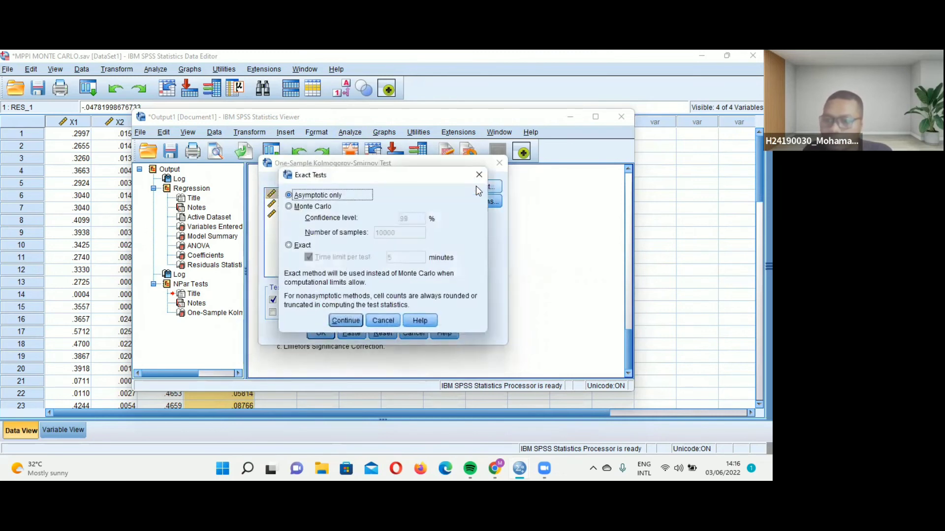
left_click(311, 208)
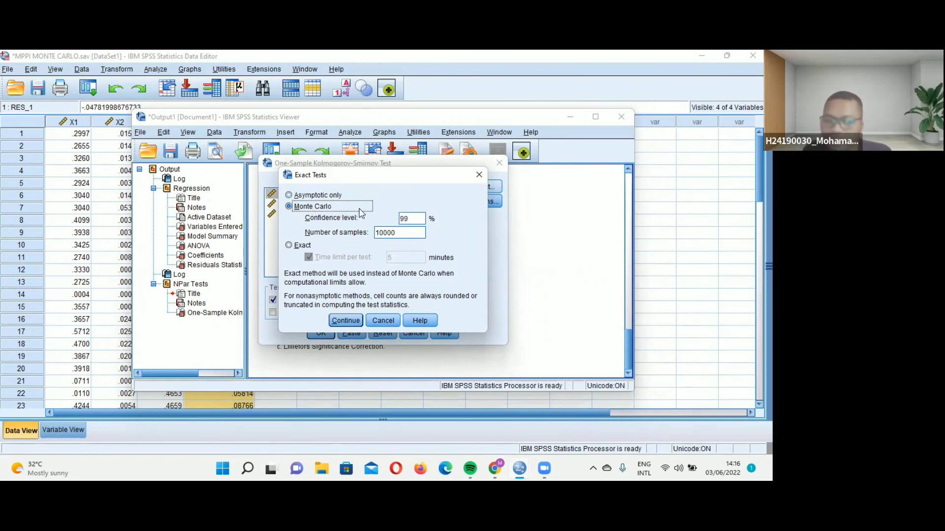
left_click(348, 322)
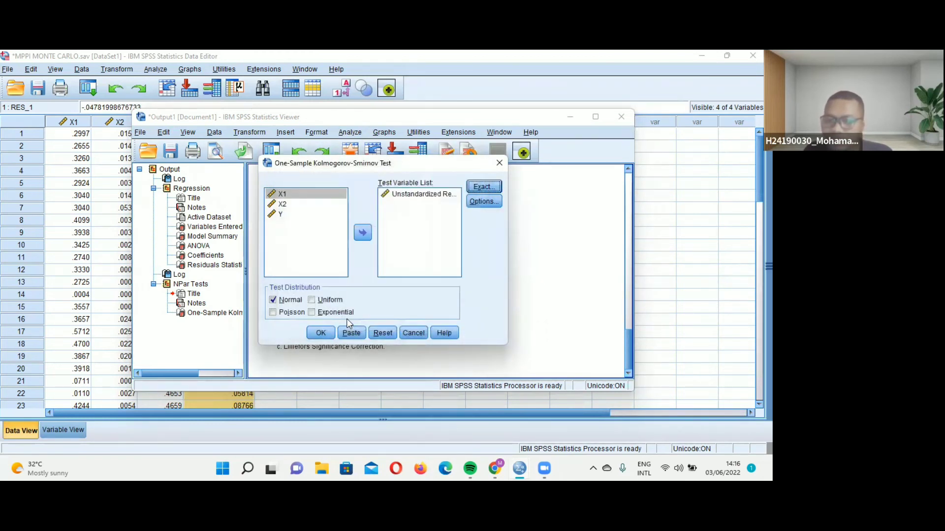
left_click(321, 334)
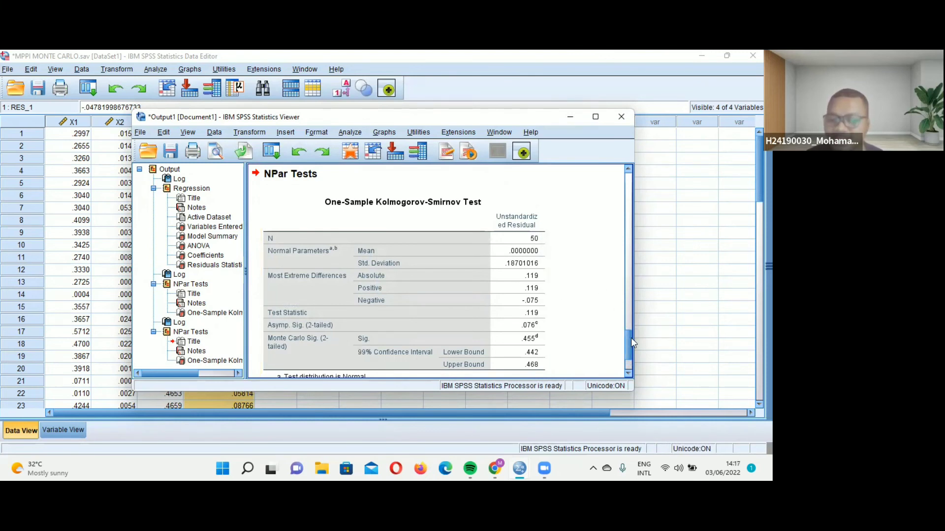
left_click_drag(631, 337, 631, 342)
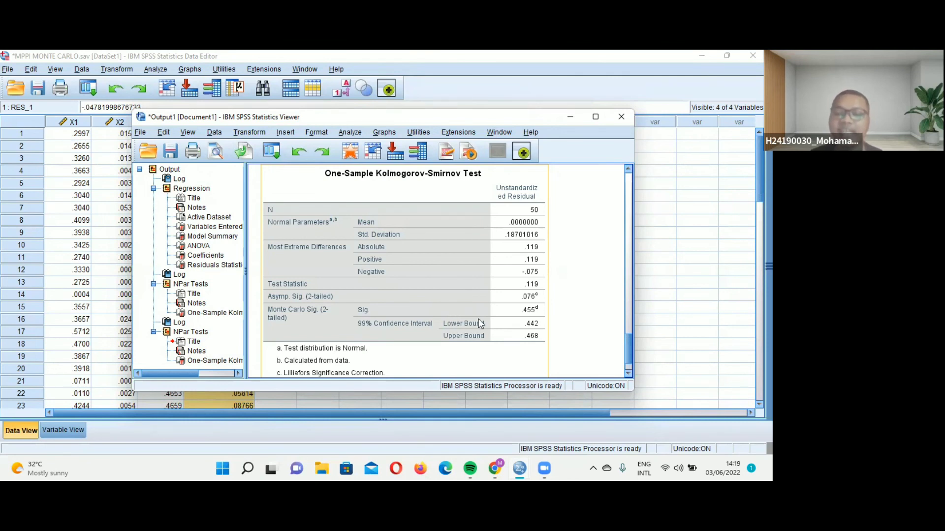
left_click(591, 325)
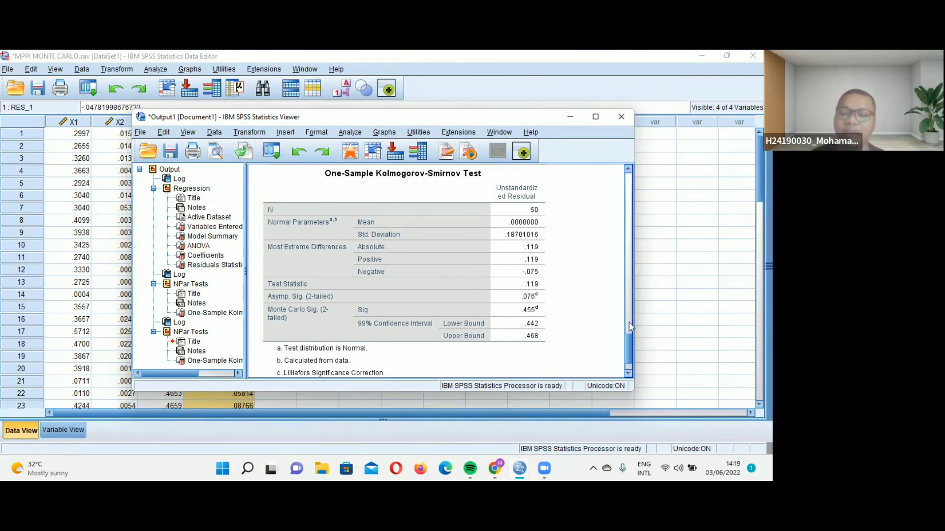